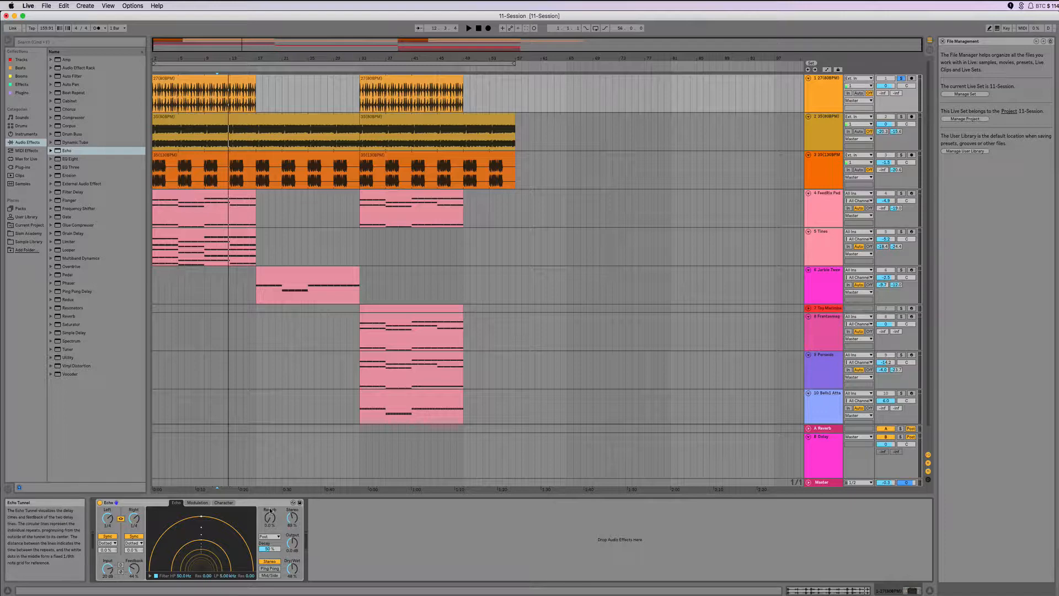
# Step: Start playback and raise the Echo's Feedback to 135 % and Dry/Wet to 75 %
pyautogui.click(265, 504)
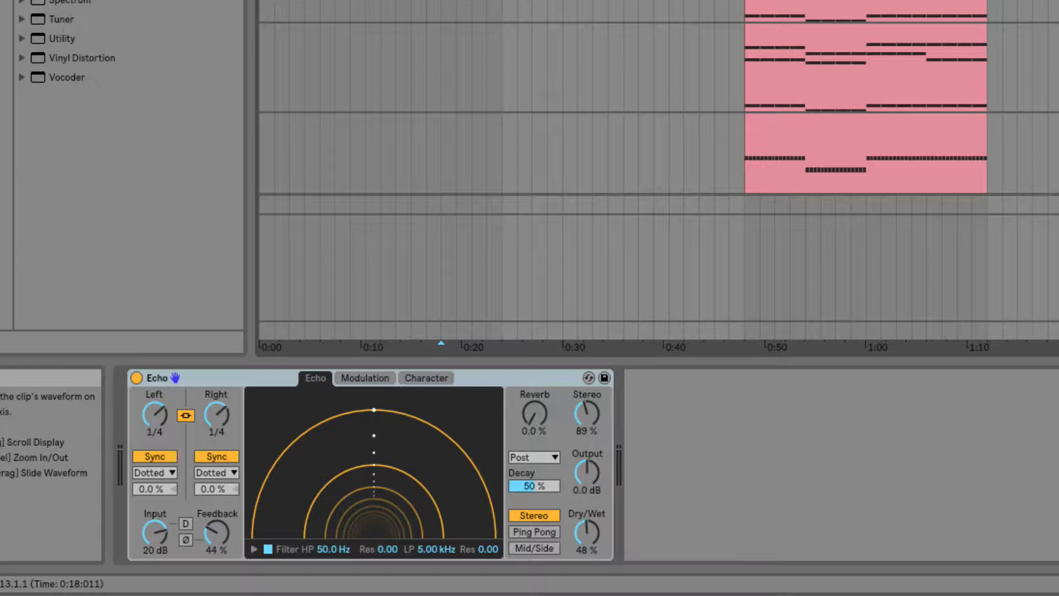
pyautogui.press('space')
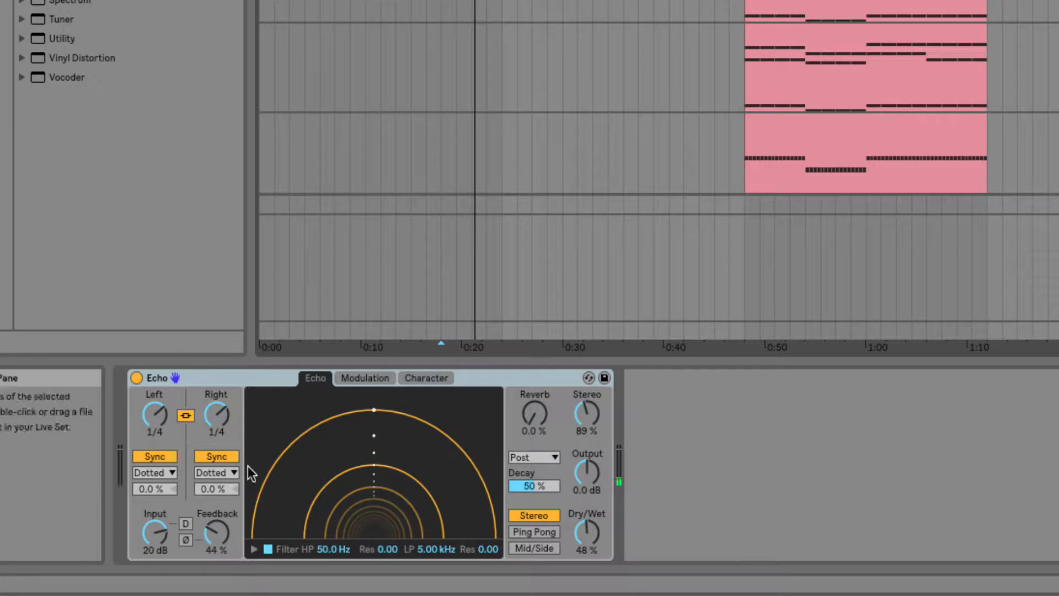
pyautogui.moveTo(216, 532); pyautogui.dragTo(216, 489)
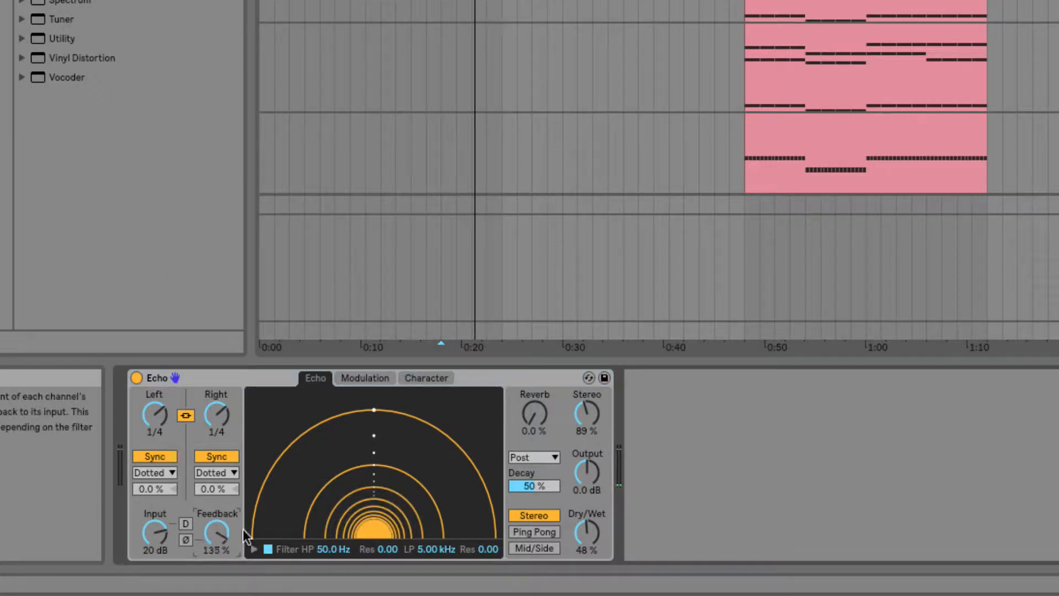
pyautogui.moveTo(587, 533); pyautogui.dragTo(587, 517)
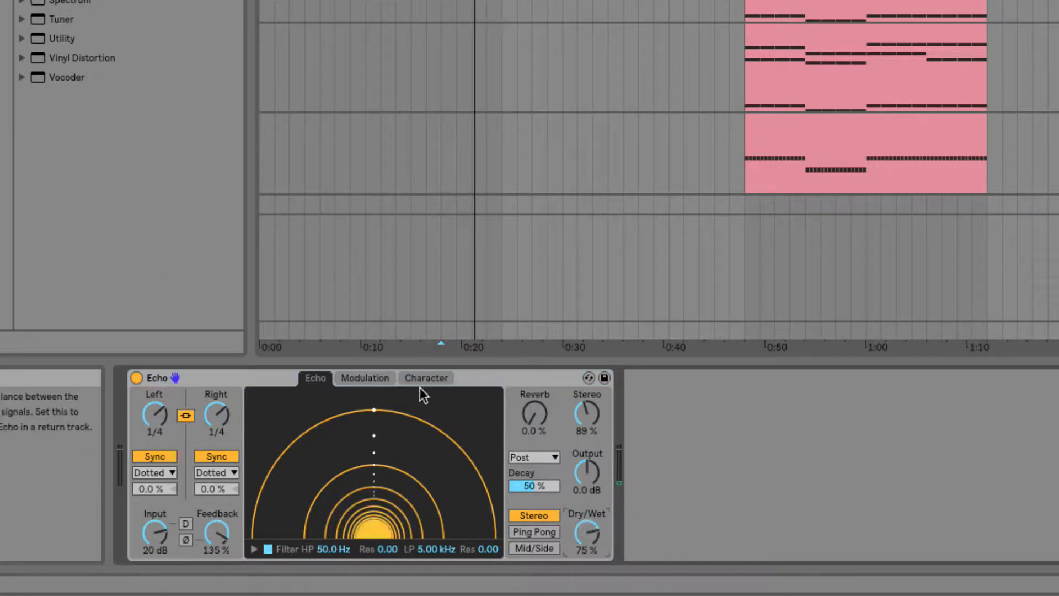
# Step: In the Modulation section, raise the delay modulation amount to 59 %
pyautogui.click(367, 377)
pyautogui.moveTo(386, 523); pyautogui.dragTo(418, 469)
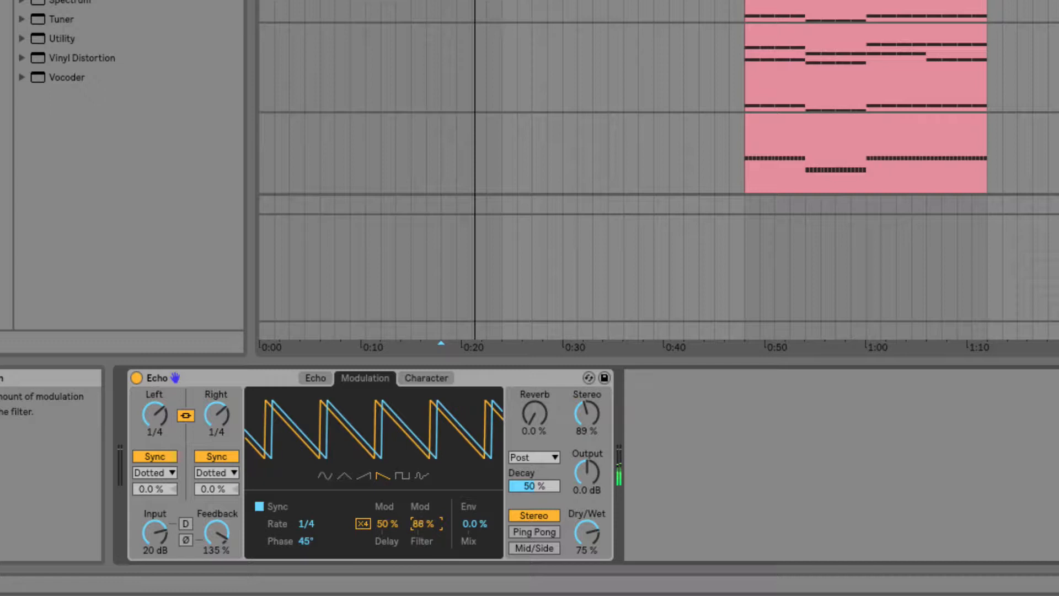
pyautogui.moveTo(386, 524); pyautogui.dragTo(386, 516)
# Step: In the Character section, enable Noise and set its Amount to 66 % and Morph to about 16 %
pyautogui.click(423, 381)
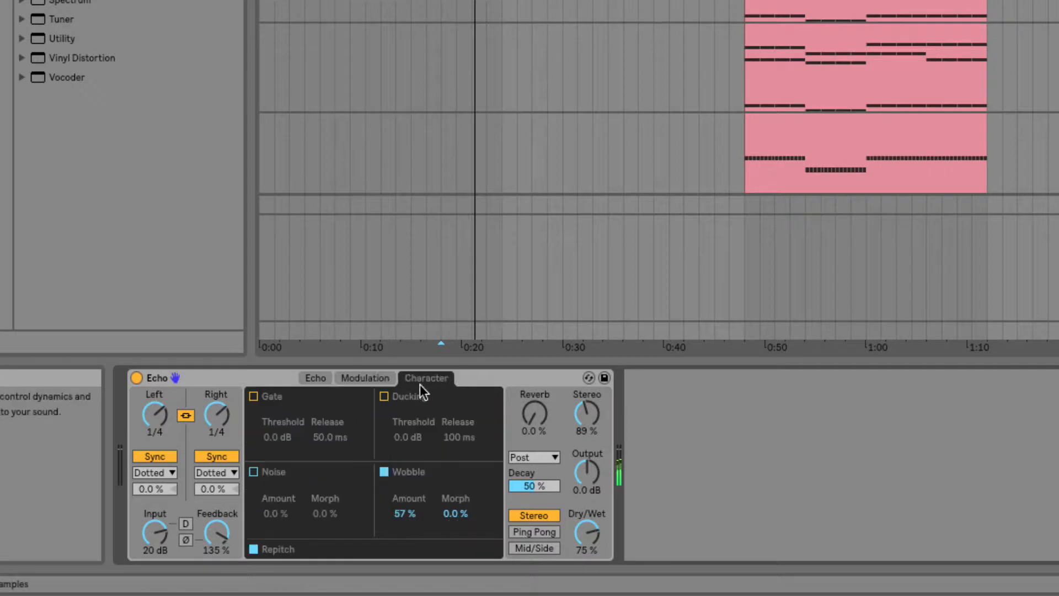
pyautogui.click(253, 471)
pyautogui.moveTo(276, 513); pyautogui.dragTo(276, 463)
pyautogui.moveTo(319, 515); pyautogui.dragTo(320, 510)
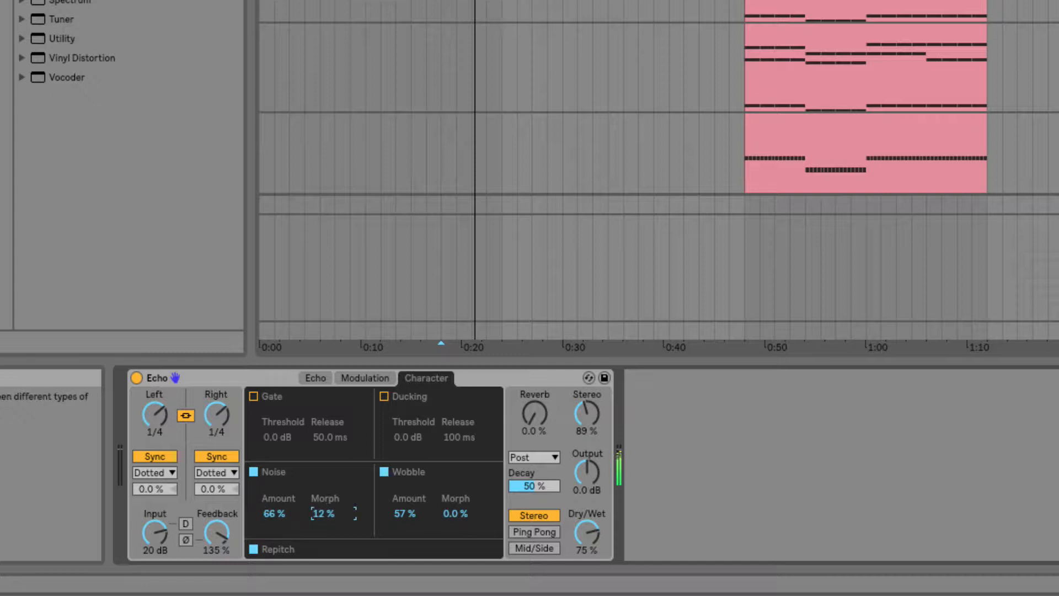
# Step: Lower Dry/Wet to 63 % while switching Gate on and back off
pyautogui.click(254, 396)
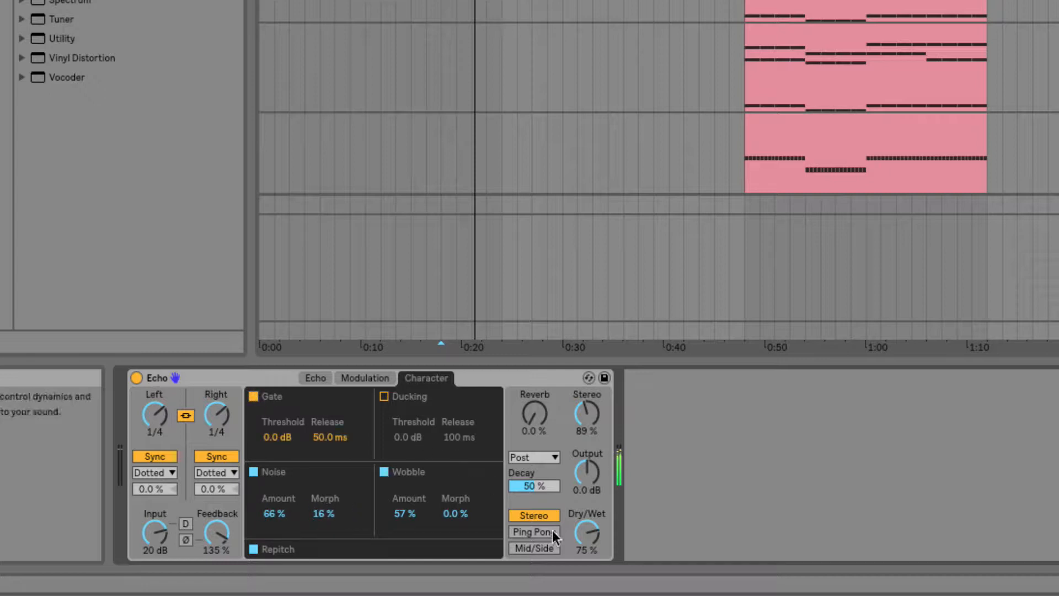
pyautogui.moveTo(586, 530); pyautogui.dragTo(587, 541)
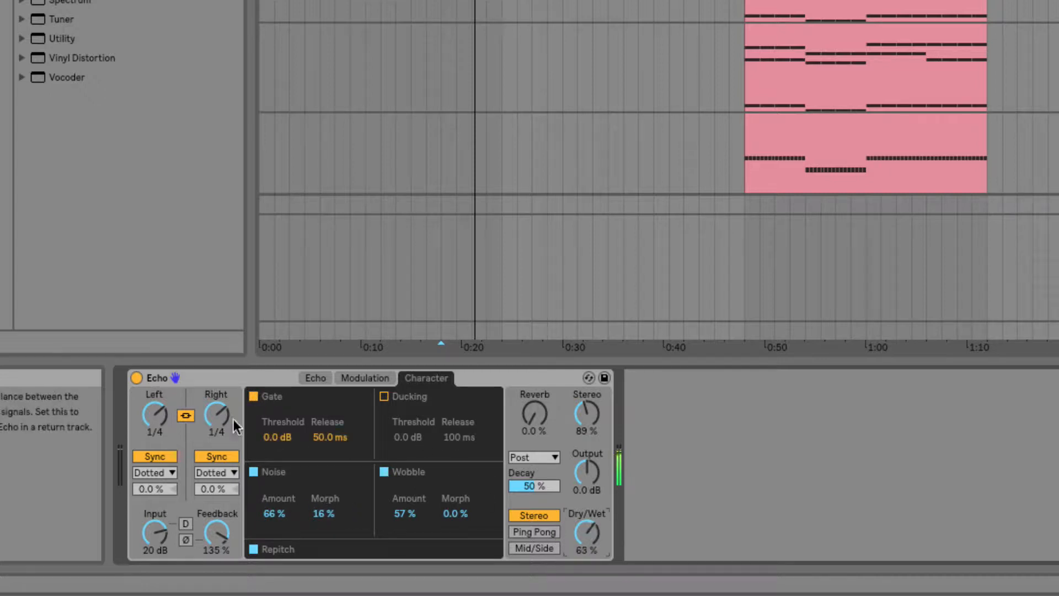
pyautogui.click(253, 396)
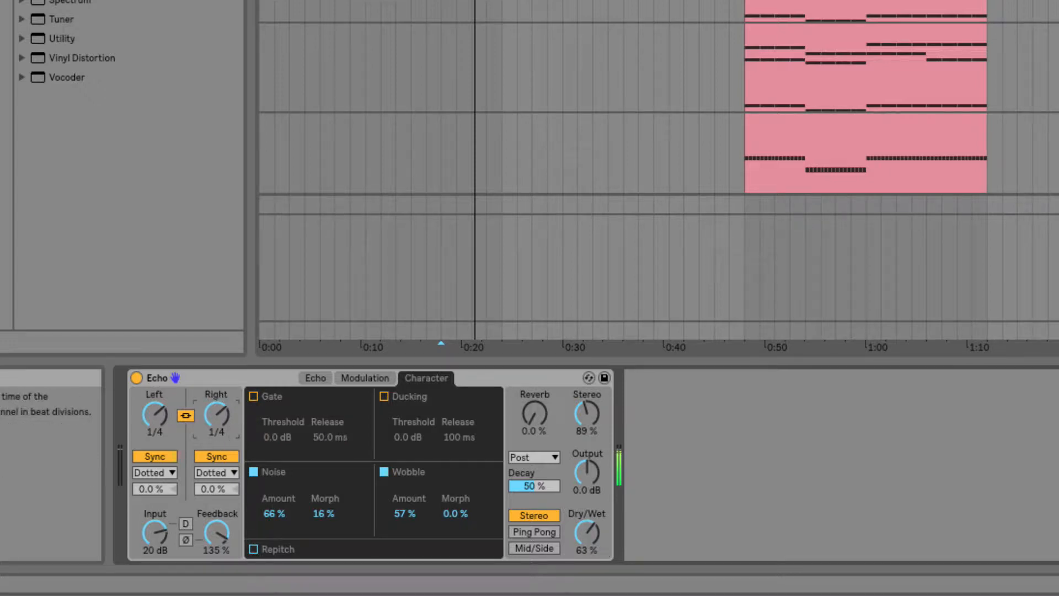
# Step: Set the Reverb amount to 43 %
pyautogui.moveTo(216, 414)
pyautogui.mouseDown()
pyautogui.moveTo(216, 433)
pyautogui.moveTo(216, 395)
pyautogui.mouseUp()
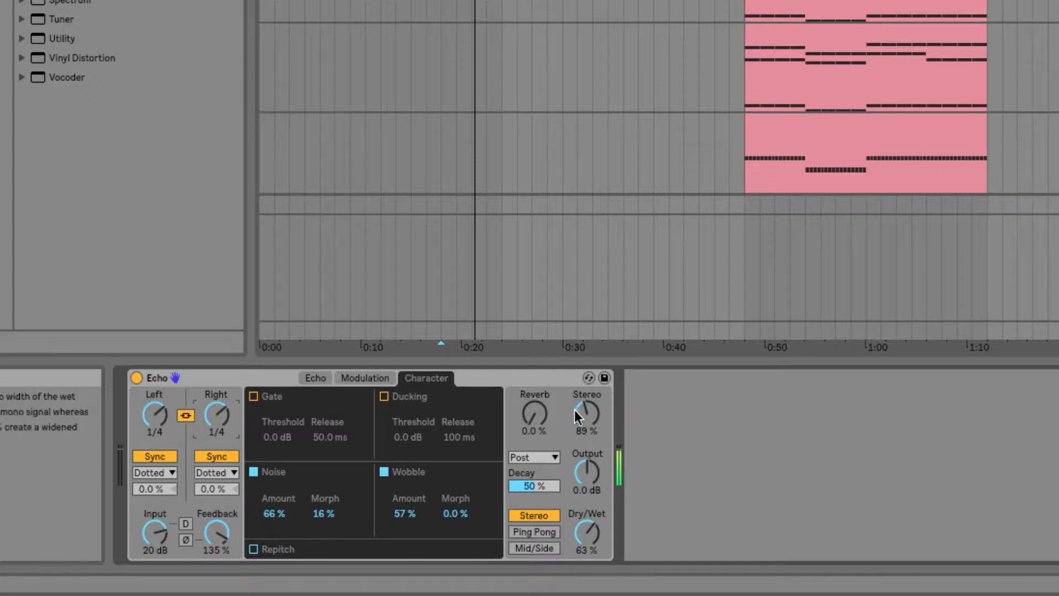
pyautogui.moveTo(544, 415)
pyautogui.mouseDown()
pyautogui.moveTo(544, 389)
pyautogui.moveTo(534, 417)
pyautogui.mouseUp()
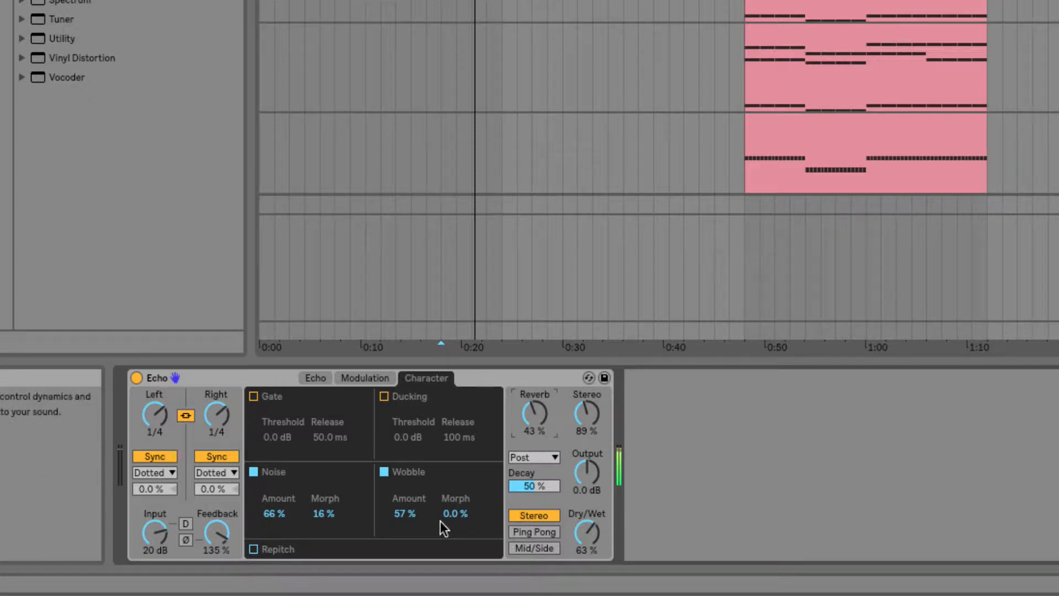
# Step: Adjust the Wobble Morph and Amount and lower the Noise Amount
pyautogui.moveTo(453, 519); pyautogui.dragTo(453, 487)
pyautogui.moveTo(416, 518); pyautogui.dragTo(374, 520)
pyautogui.moveTo(276, 517)
pyautogui.mouseDown()
pyautogui.moveTo(276, 538)
pyautogui.moveTo(276, 528)
pyautogui.mouseUp()
# Step: Set the modulation Rate to 8
pyautogui.click(370, 379)
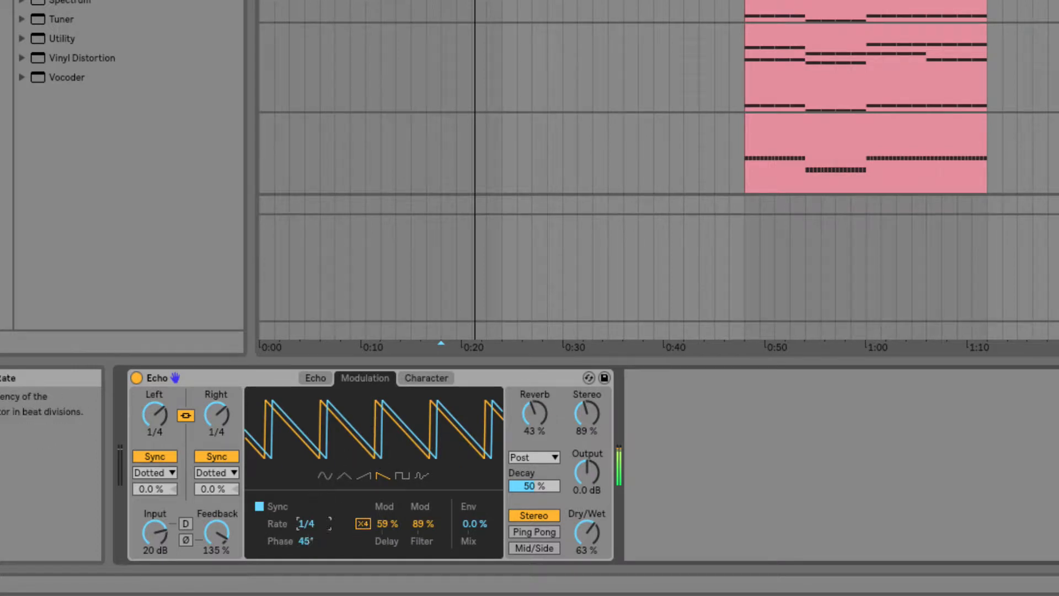
pyautogui.moveTo(307, 524); pyautogui.dragTo(306, 560)
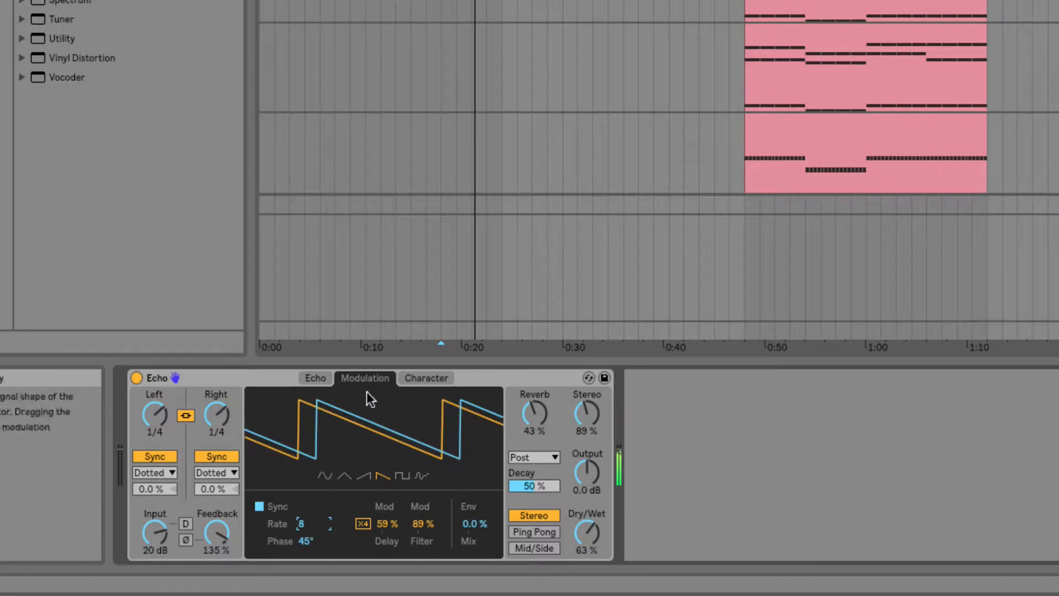
# Step: Set the linked Left and Right delay times to 1 and lower Dry/Wet to 30 %
pyautogui.click(311, 379)
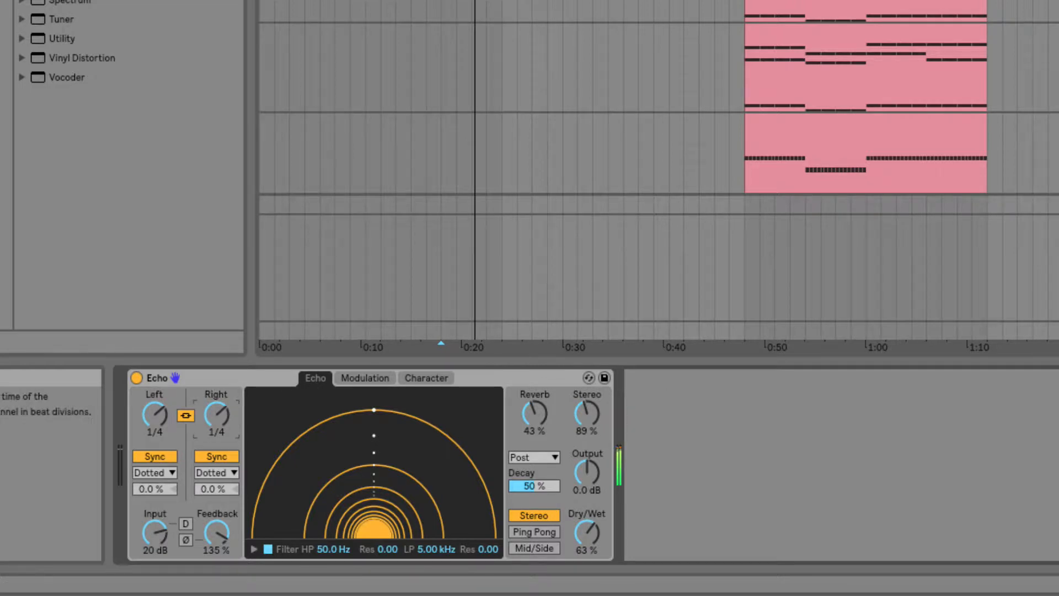
pyautogui.moveTo(216, 415); pyautogui.dragTo(216, 391)
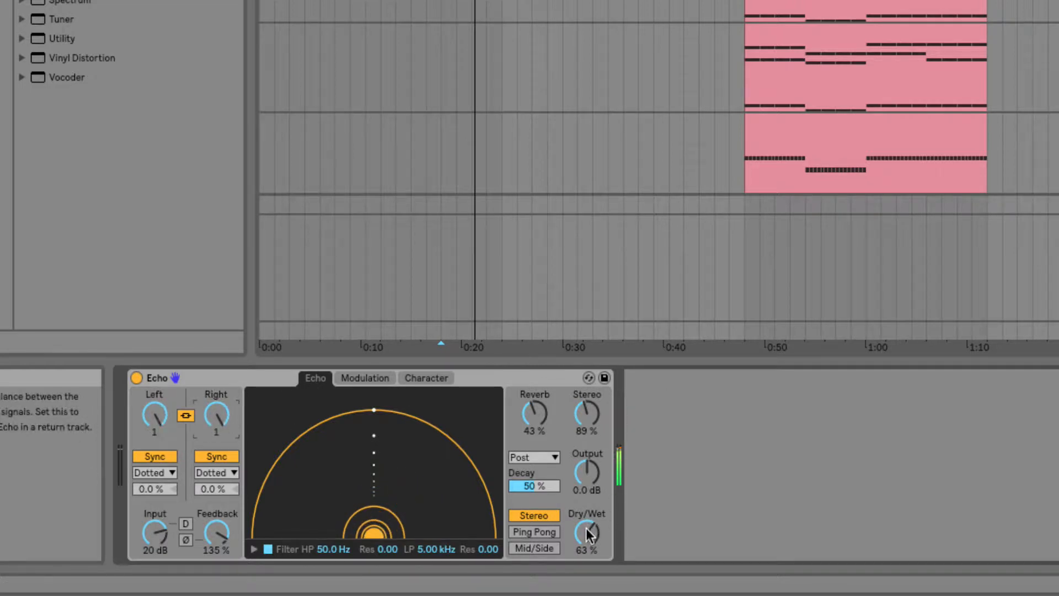
pyautogui.moveTo(587, 531)
pyautogui.mouseDown()
pyautogui.moveTo(587, 562)
pyautogui.moveTo(576, 535)
pyautogui.mouseUp()
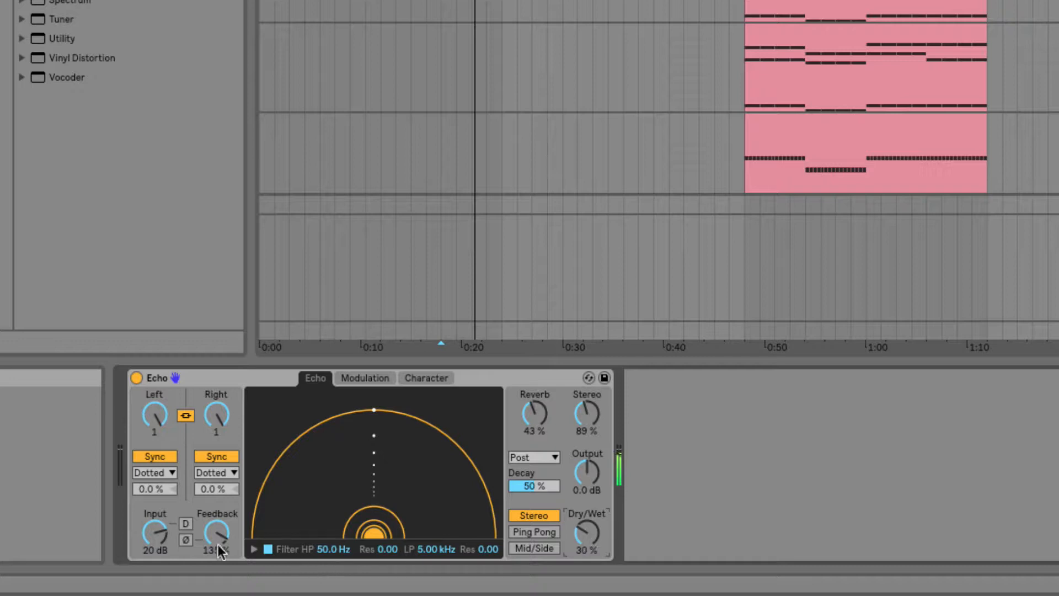
# Step: Show the filter graph and sweep the low-pass cutoff down to about 84 Hz
pyautogui.click(254, 549)
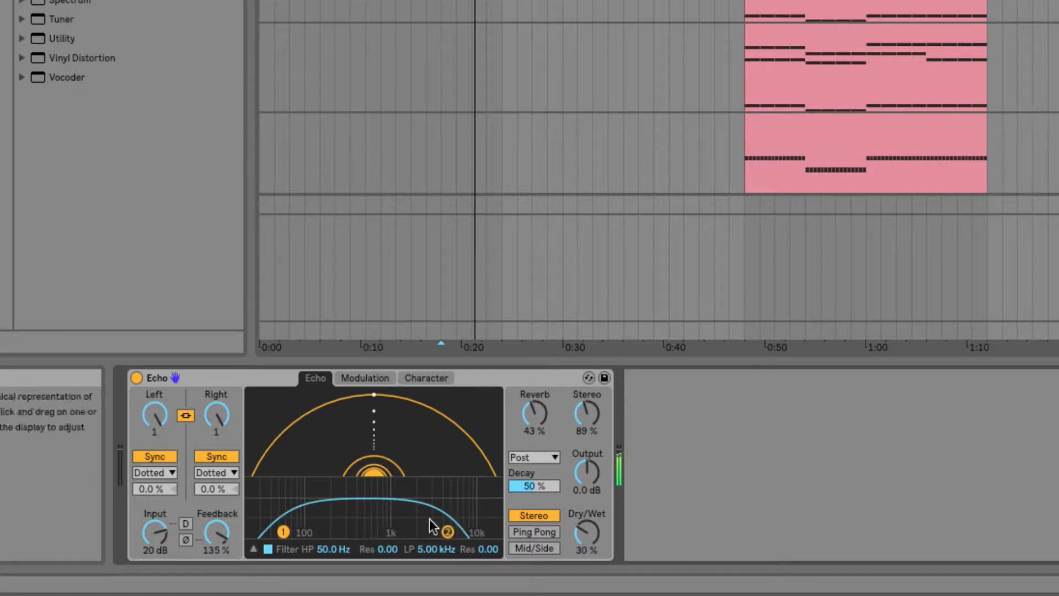
pyautogui.moveTo(448, 532); pyautogui.dragTo(302, 532)
# Step: Set Dry/Wet to 0 % and move the low-pass cutoff to 4.76 kHz with 0.07 resonance
pyautogui.moveTo(591, 527); pyautogui.dragTo(590, 531)
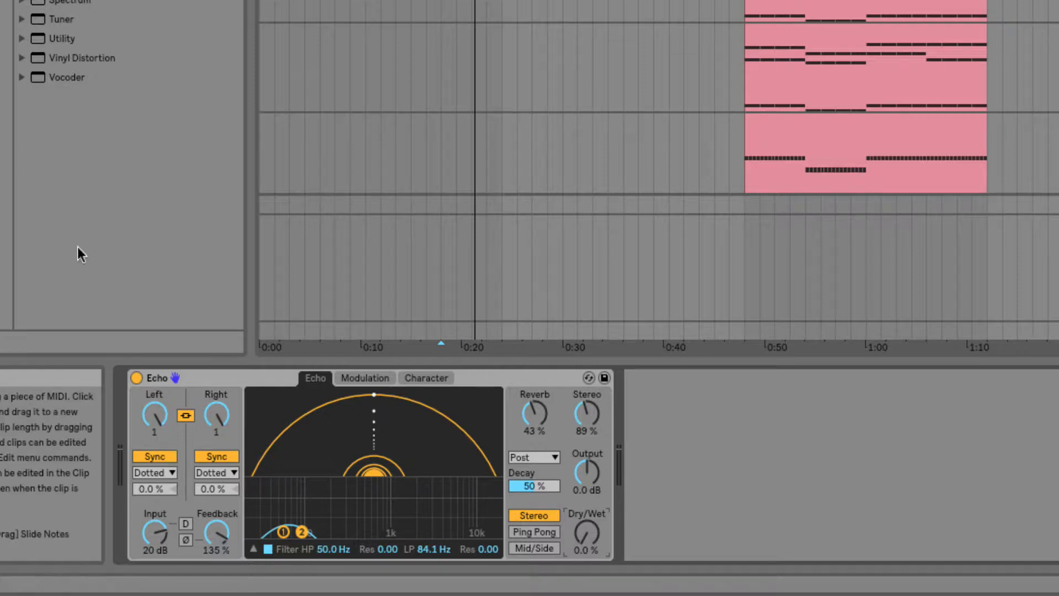
pyautogui.moveTo(302, 532); pyautogui.dragTo(446, 520)
# Step: Set both linked delay times to 1/16
pyautogui.moveTo(154, 415); pyautogui.dragTo(154, 441)
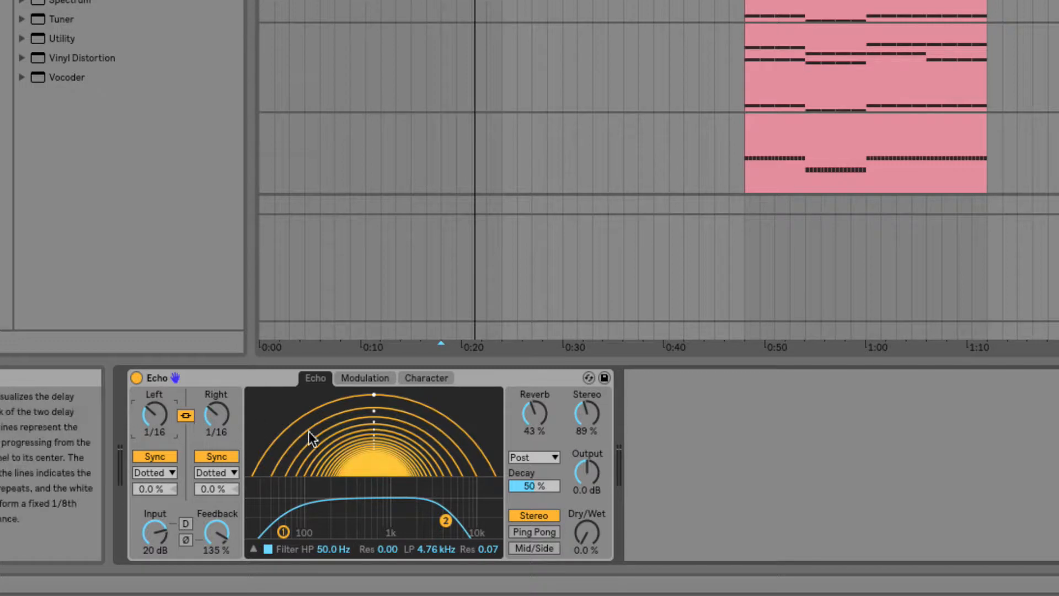
pyautogui.click(315, 380)
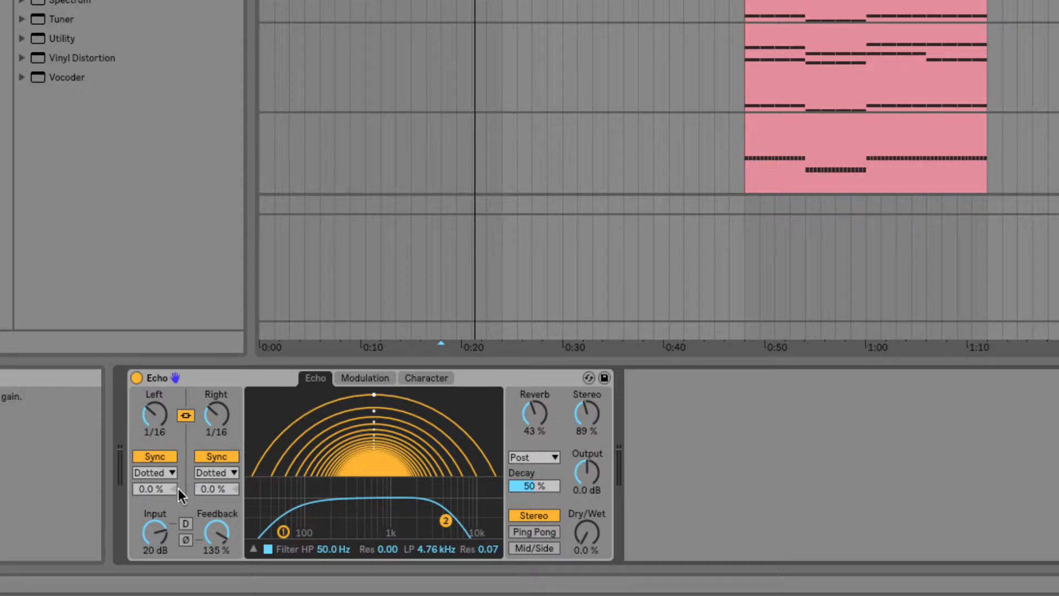
# Step: Lower the Input gain to 7.6 dB and hide the filter graph
pyautogui.moveTo(159, 532); pyautogui.dragTo(217, 540)
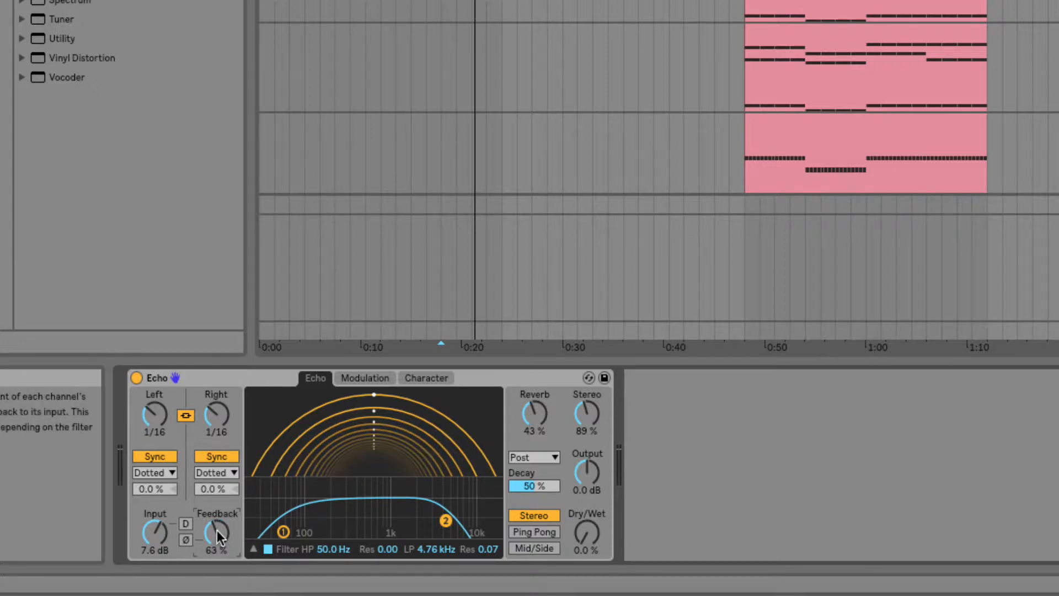
pyautogui.click(255, 548)
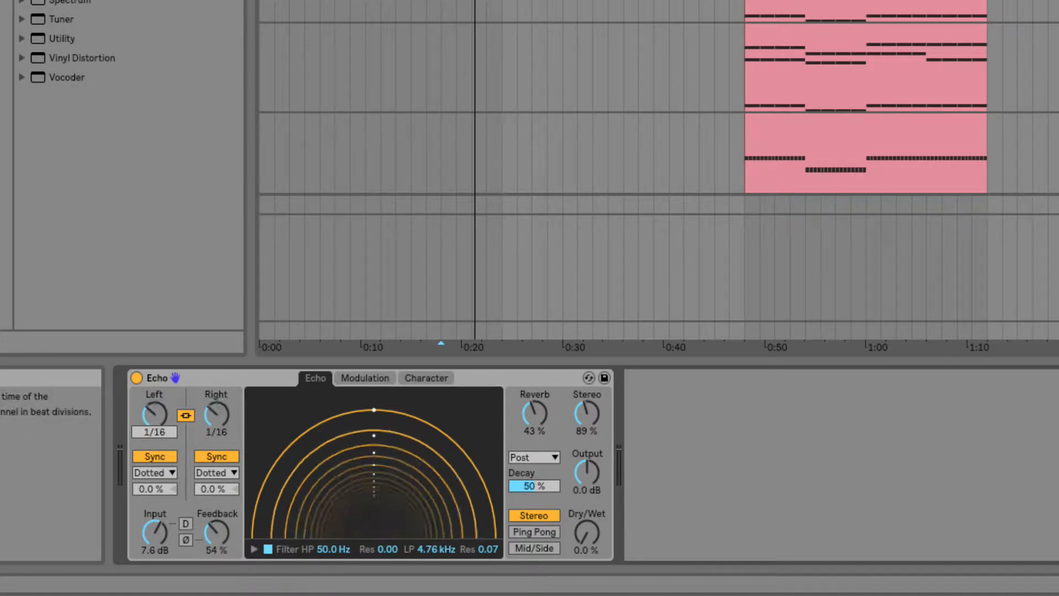
# Step: Try offsetting the left and right delay times by unlinking and relinking the channels
pyautogui.moveTo(155, 414); pyautogui.dragTo(154, 400)
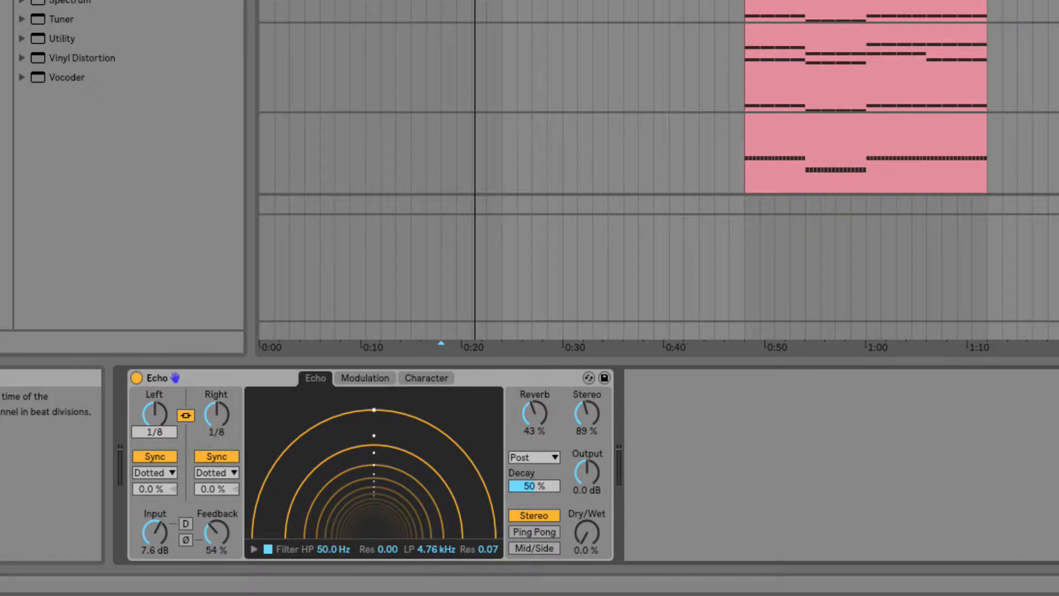
pyautogui.click(184, 415)
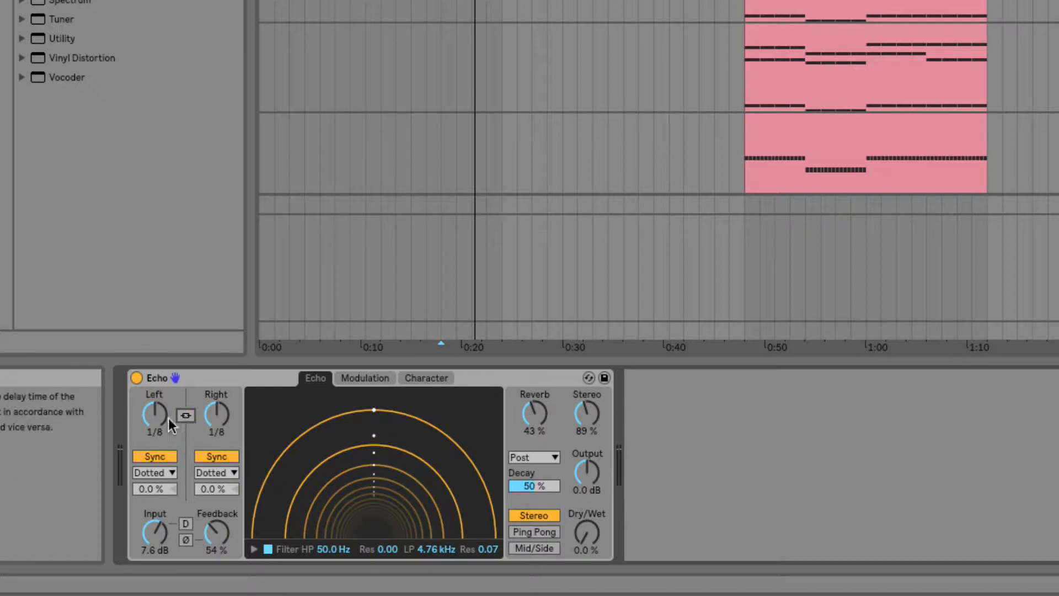
pyautogui.moveTo(154, 414); pyautogui.dragTo(155, 428)
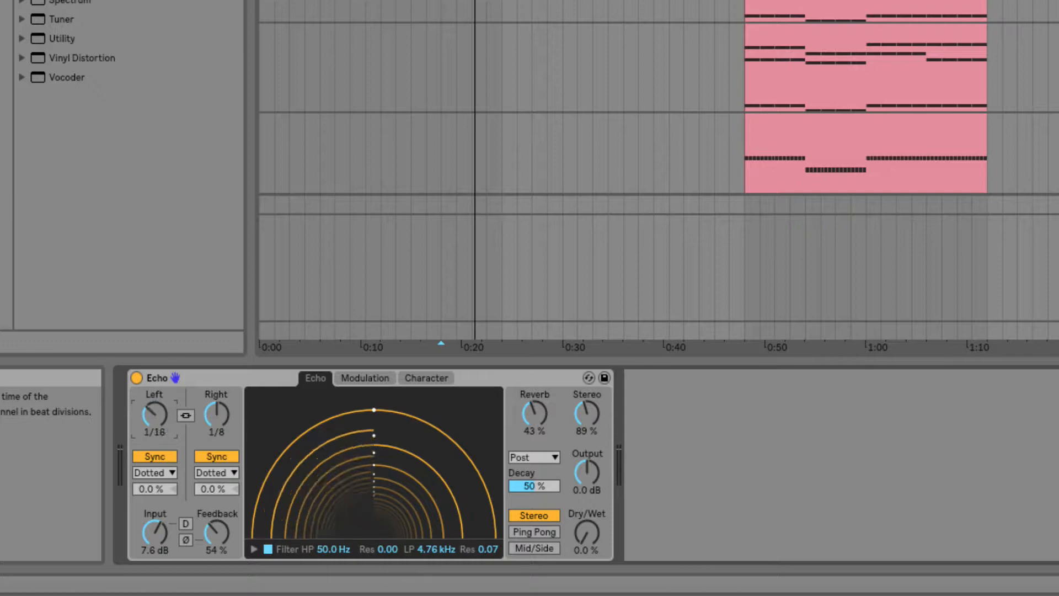
pyautogui.click(185, 415)
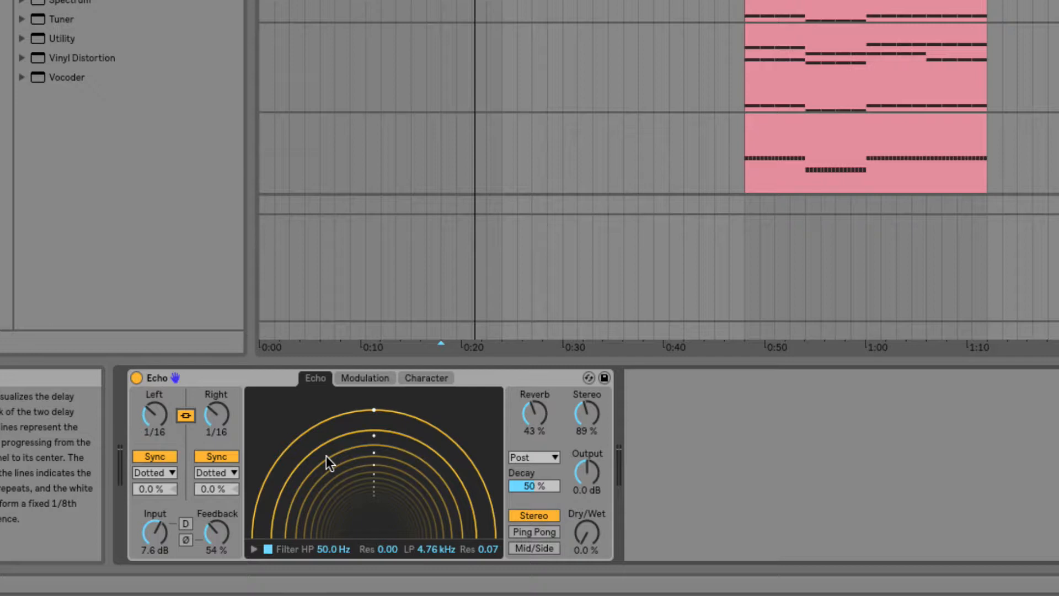
pyautogui.click(218, 468)
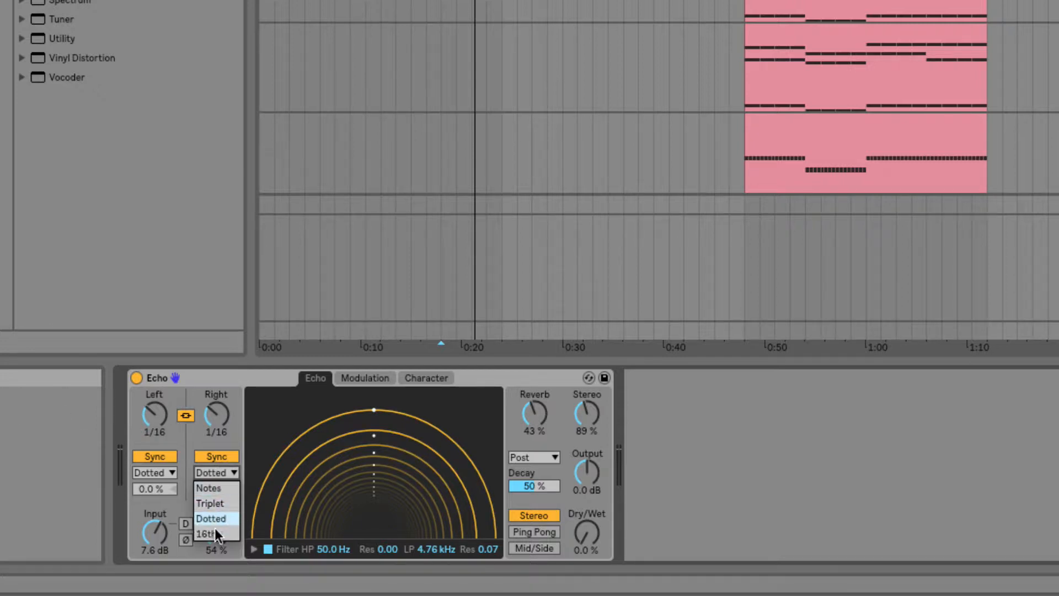
pyautogui.click(224, 440)
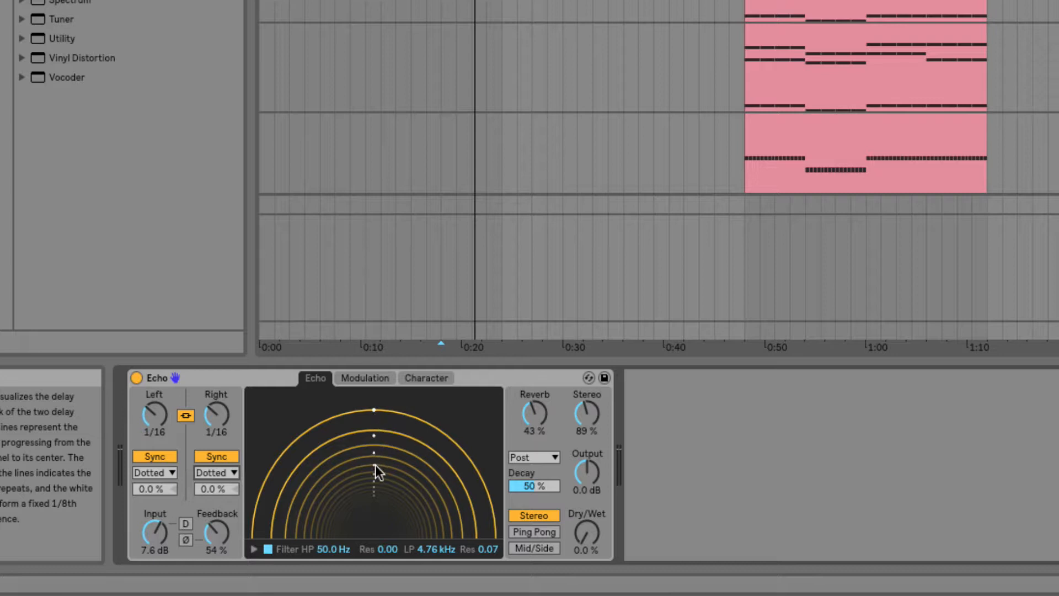
# Step: Set the Feedback to 86 %
pyautogui.moveTo(215, 532)
pyautogui.mouseDown()
pyautogui.moveTo(216, 494)
pyautogui.moveTo(221, 528)
pyautogui.mouseUp()
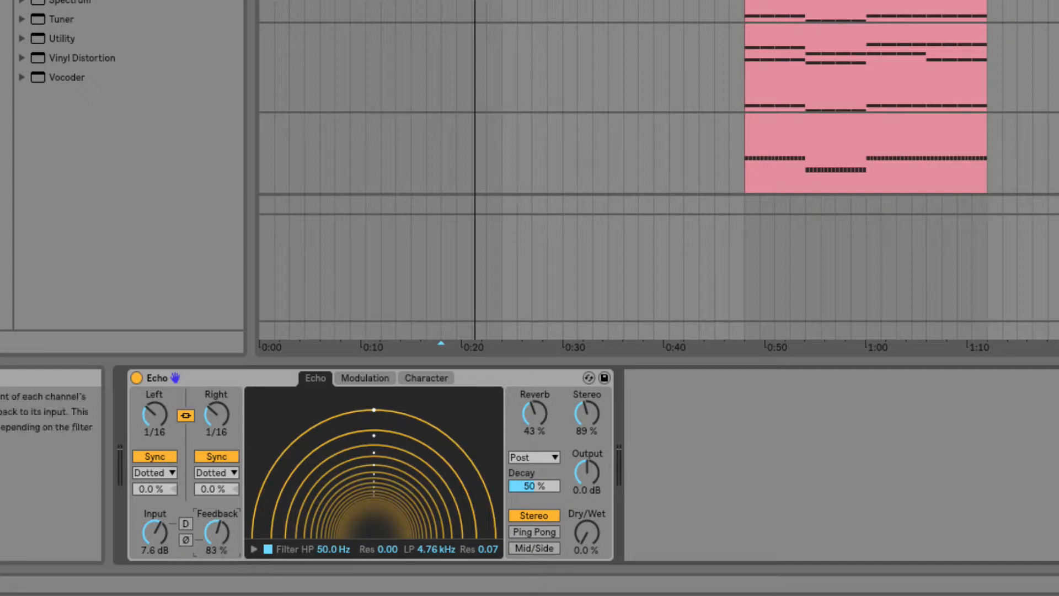
pyautogui.moveTo(216, 538); pyautogui.dragTo(217, 512)
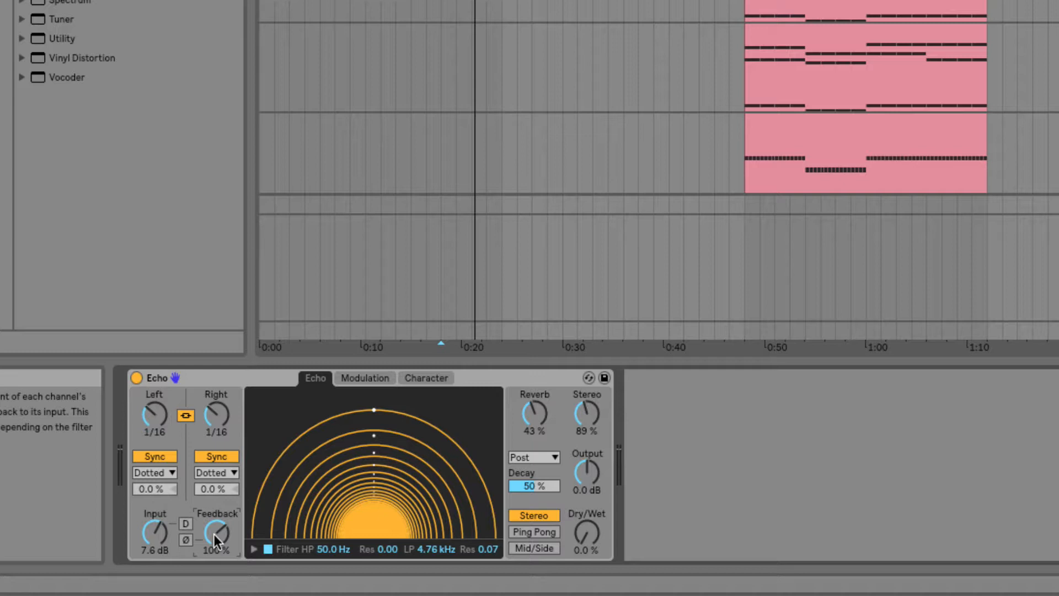
pyautogui.moveTo(215, 540)
pyautogui.mouseDown()
pyautogui.moveTo(215, 554)
pyautogui.moveTo(217, 526)
pyautogui.mouseUp()
pyautogui.moveTo(216, 540); pyautogui.dragTo(216, 524)
pyautogui.moveTo(216, 532); pyautogui.dragTo(216, 556)
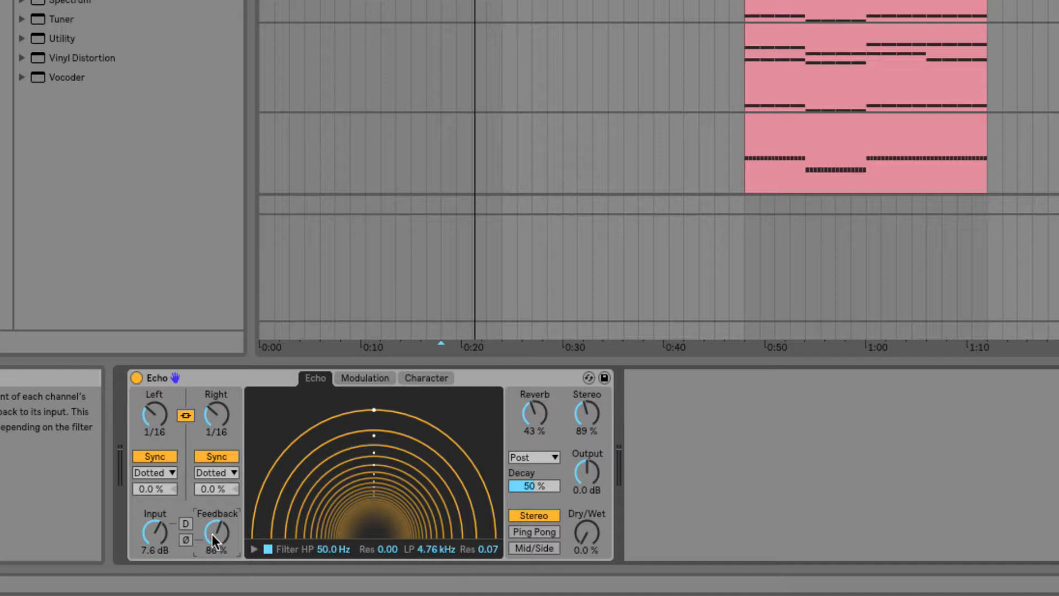
# Step: Lower Feedback to 69 % while toggling the D and Ø feedback switches on and off
pyautogui.click(185, 524)
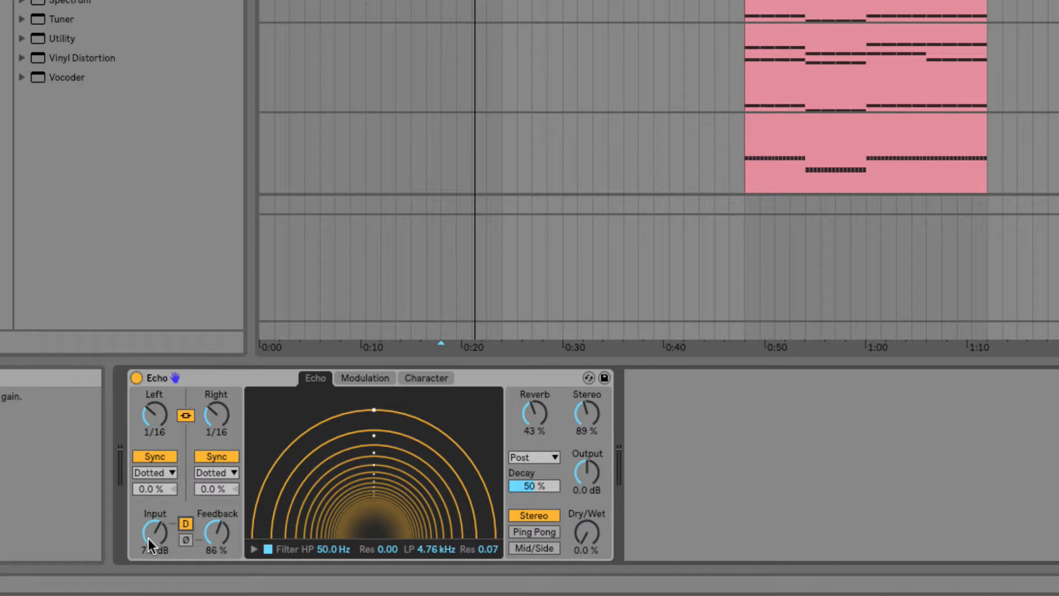
pyautogui.click(186, 526)
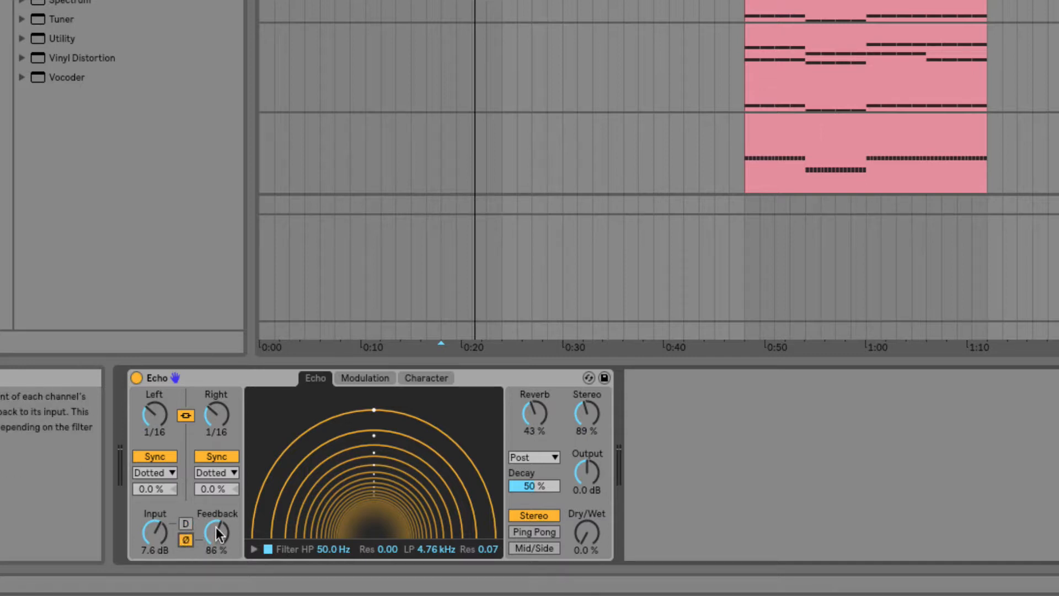
pyautogui.moveTo(219, 532)
pyautogui.mouseDown()
pyautogui.moveTo(219, 516)
pyautogui.moveTo(217, 543)
pyautogui.mouseUp()
pyautogui.click(185, 540)
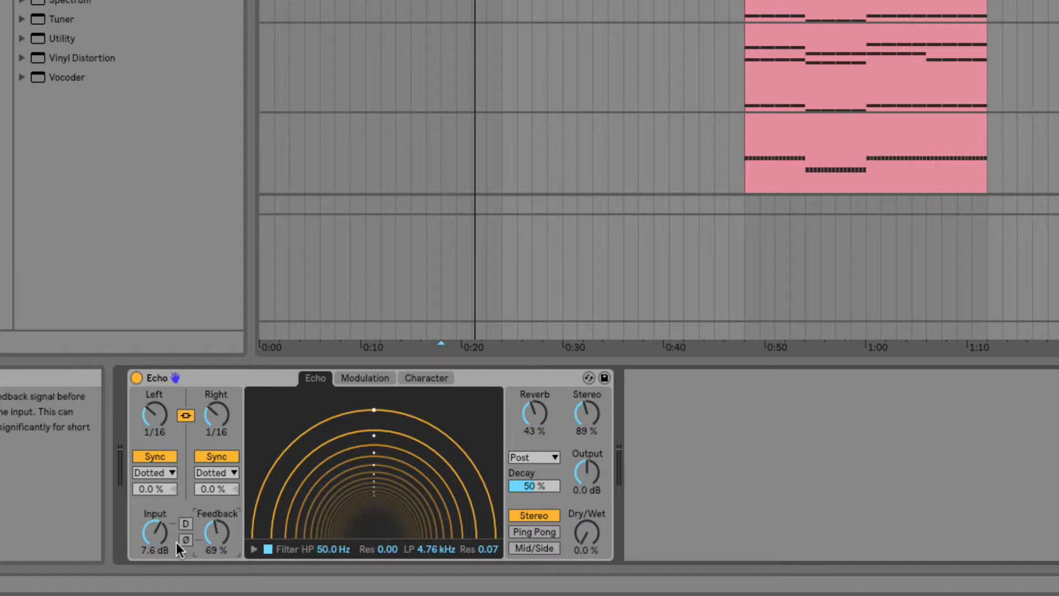
# Step: Open the filter graph and set the high-pass to 560 Hz and the low-pass to 1.79 kHz
pyautogui.click(251, 546)
pyautogui.moveTo(289, 534); pyautogui.dragTo(369, 531)
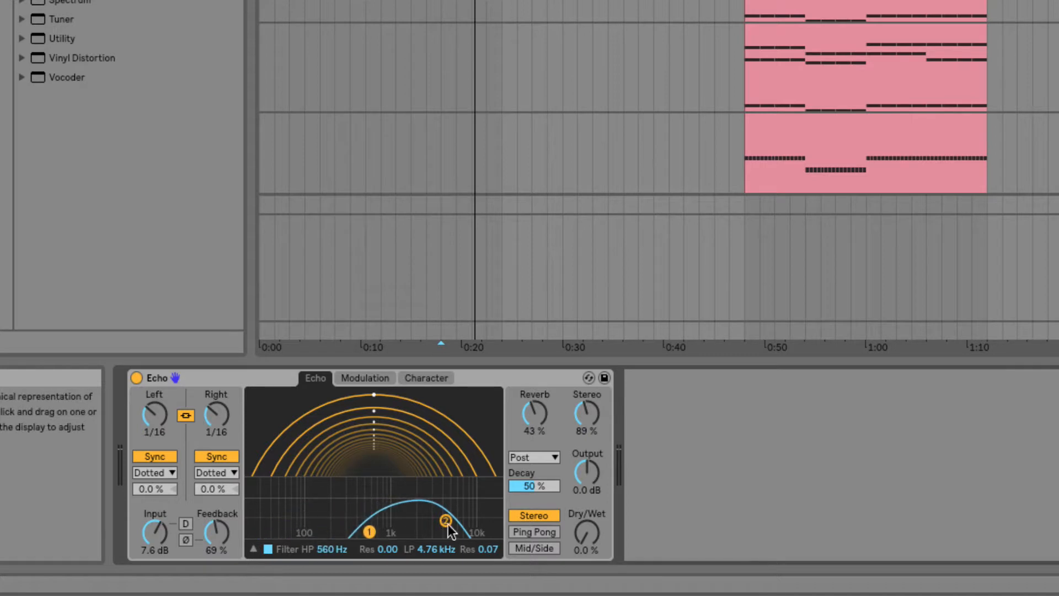
pyautogui.moveTo(446, 520); pyautogui.dragTo(410, 526)
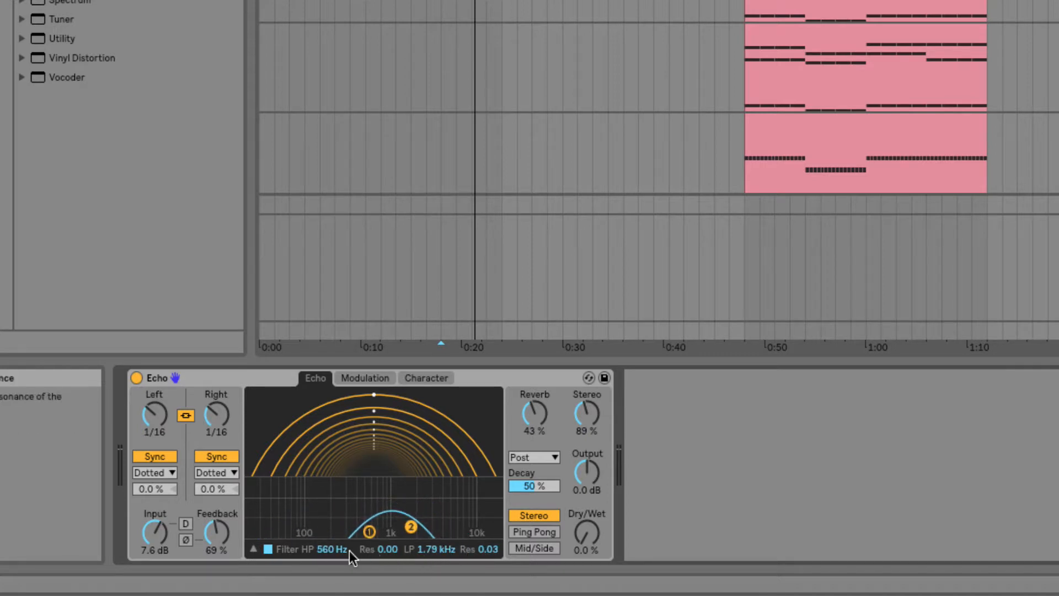
# Step: Switch the echo filter off and back on, then hide the filter graph
pyautogui.click(268, 549)
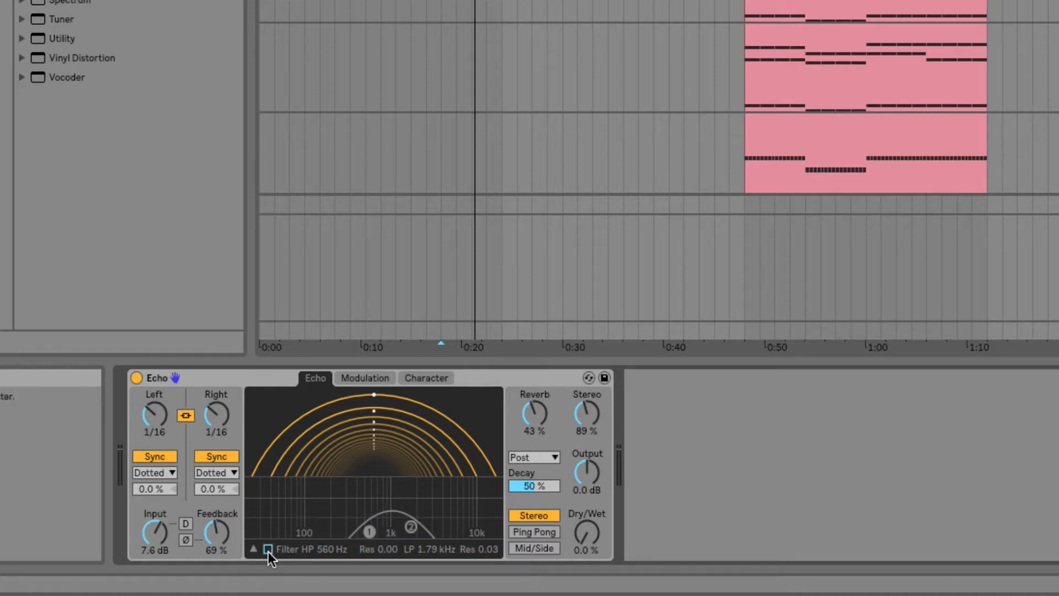
pyautogui.click(268, 549)
pyautogui.click(252, 549)
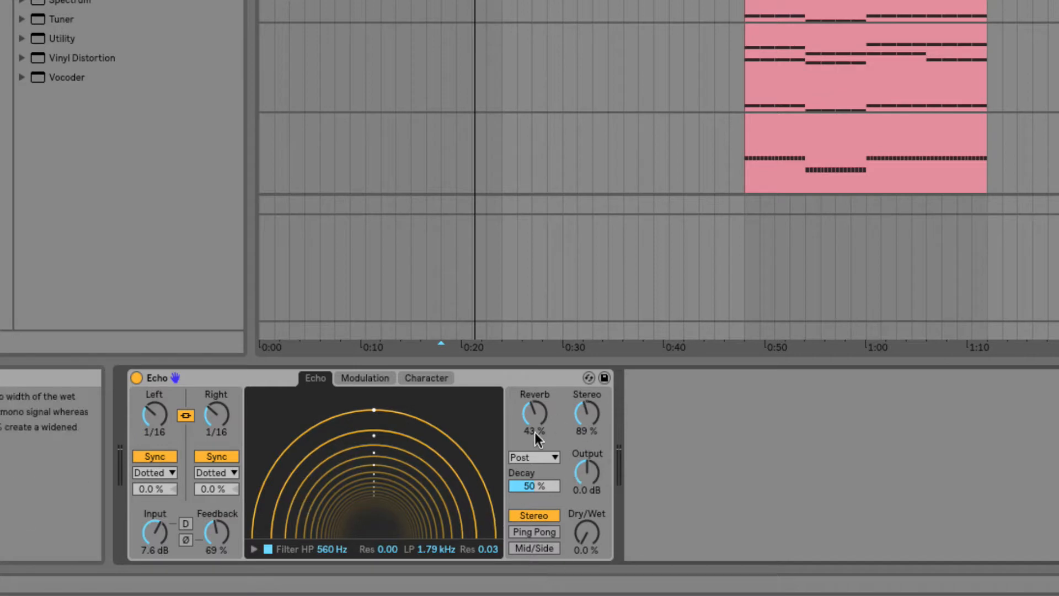
# Step: Set Reverb to 22 %, Stereo to 81 %, Output to -0.6 dB and Dry/Wet to 11 %
pyautogui.moveTo(534, 414); pyautogui.dragTo(534, 436)
pyautogui.moveTo(587, 413)
pyautogui.mouseDown()
pyautogui.moveTo(587, 442)
pyautogui.moveTo(587, 423)
pyautogui.mouseUp()
pyautogui.moveTo(585, 471); pyautogui.dragTo(585, 475)
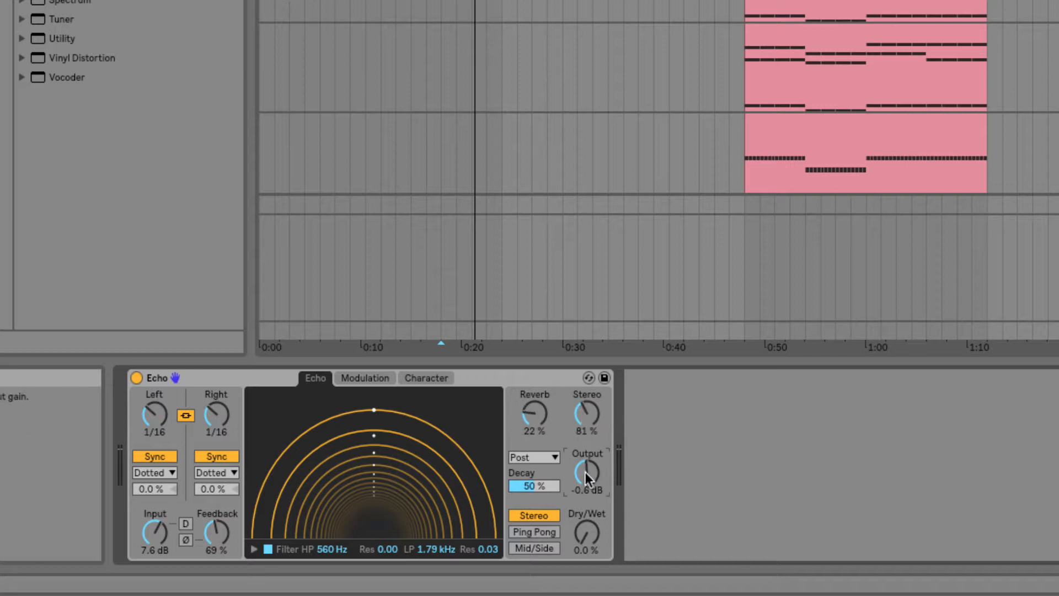
pyautogui.moveTo(588, 532); pyautogui.dragTo(589, 543)
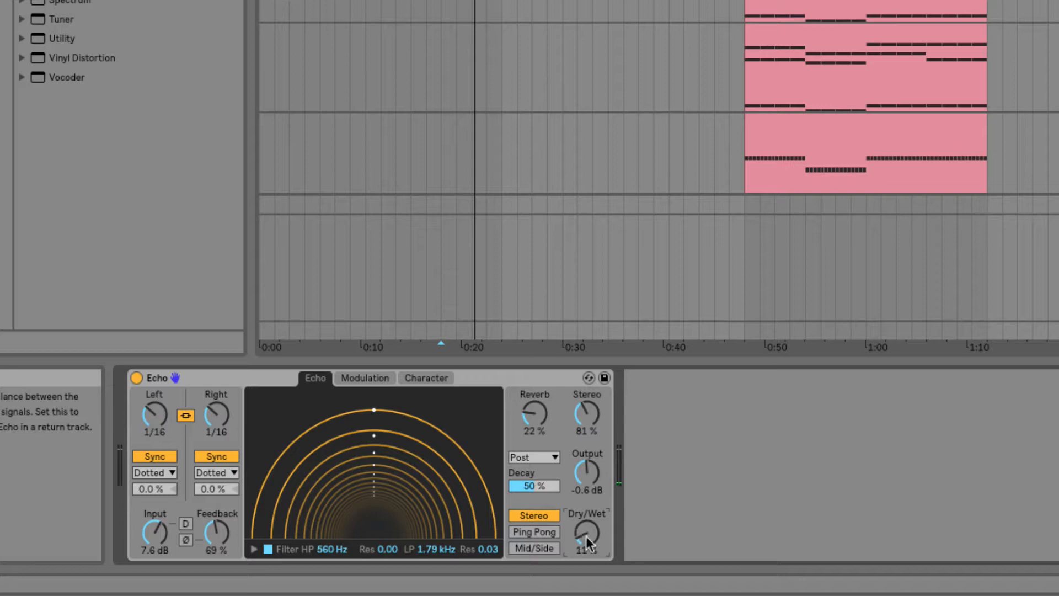
# Step: On the Modulation page, choose the sine waveform and set the Phase to 132°
pyautogui.click(359, 379)
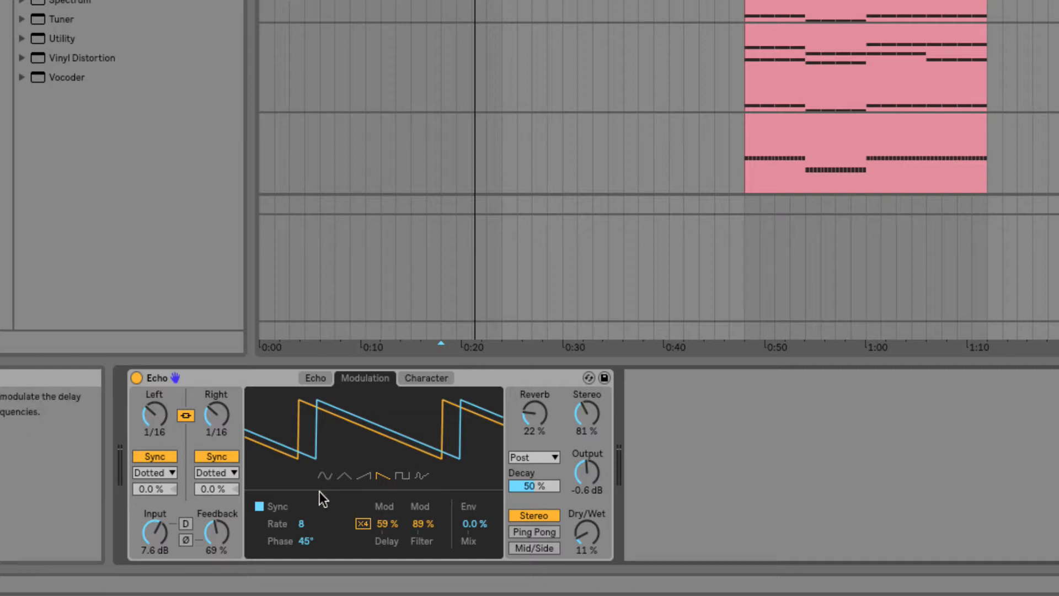
pyautogui.click(324, 476)
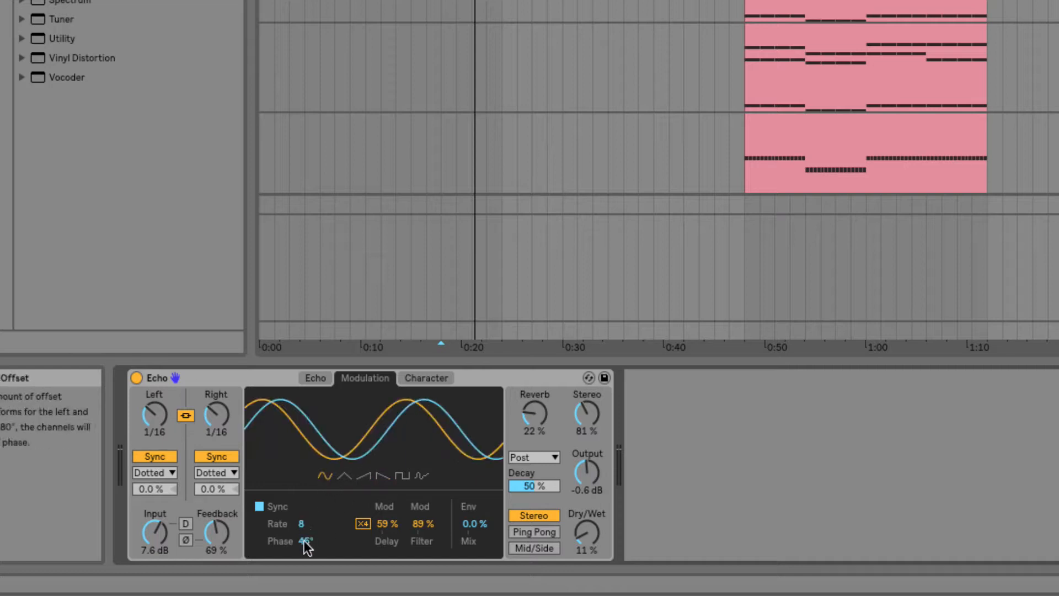
pyautogui.moveTo(304, 540); pyautogui.dragTo(304, 488)
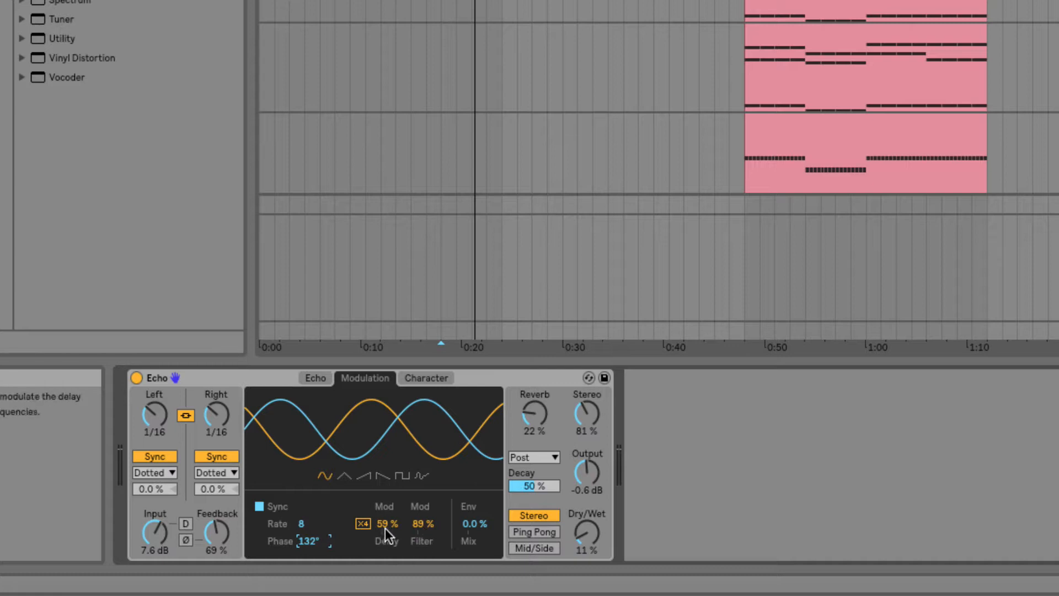
# Step: Set the delay modulation to 35 %, the filter modulation to 60 % and the envelope mix to 43 %
pyautogui.moveTo(385, 525); pyautogui.dragTo(410, 544)
pyautogui.moveTo(465, 525); pyautogui.dragTo(466, 507)
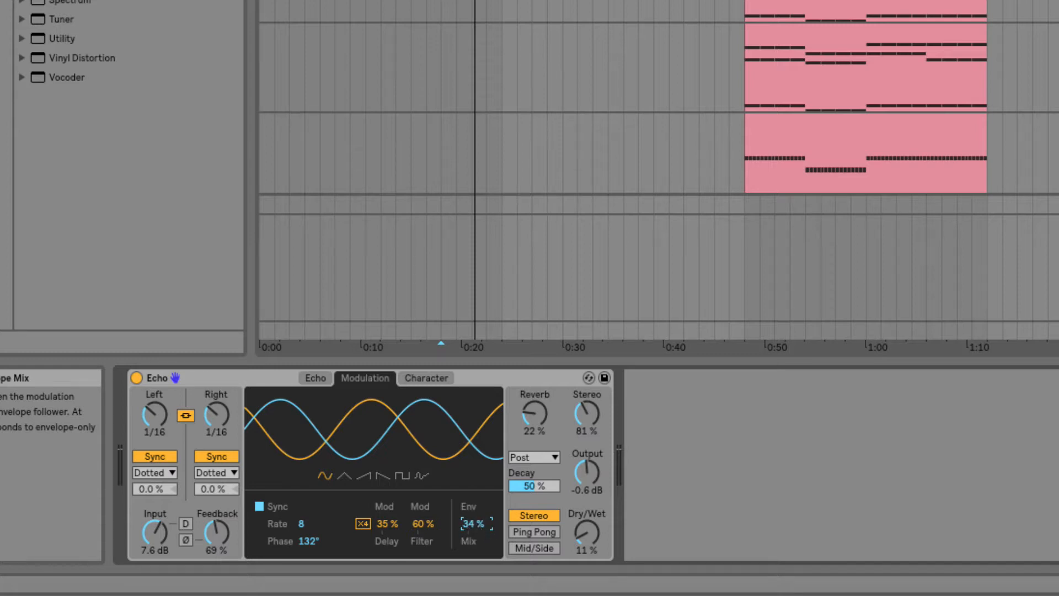
pyautogui.moveTo(466, 507)
pyautogui.mouseDown()
pyautogui.moveTo(468, 523)
pyautogui.moveTo(467, 478)
pyautogui.moveTo(468, 497)
pyautogui.mouseUp()
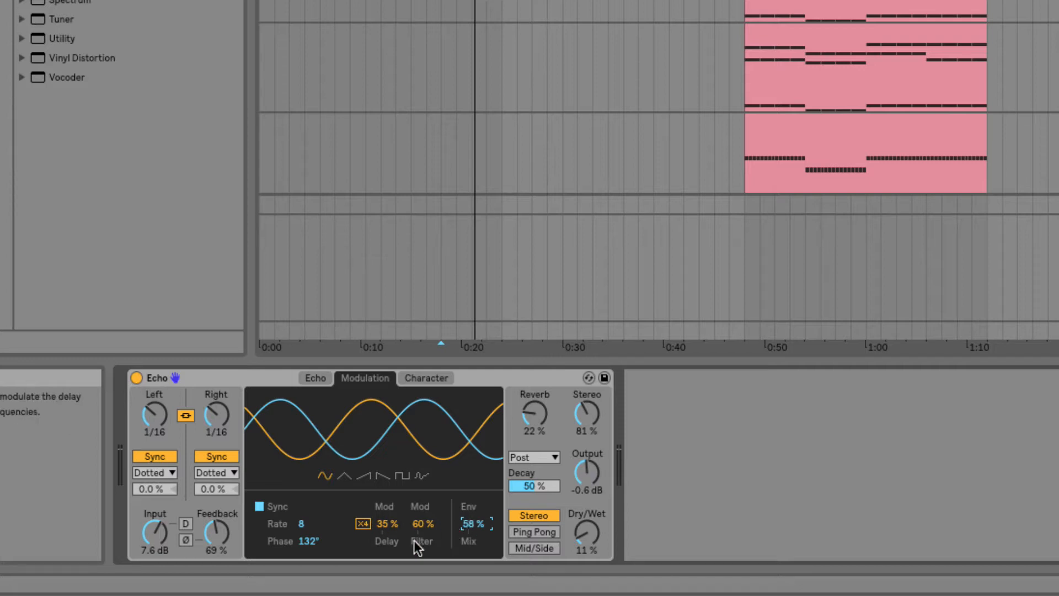
pyautogui.moveTo(461, 536)
pyautogui.mouseDown()
pyautogui.moveTo(462, 565)
pyautogui.moveTo(471, 524)
pyautogui.mouseUp()
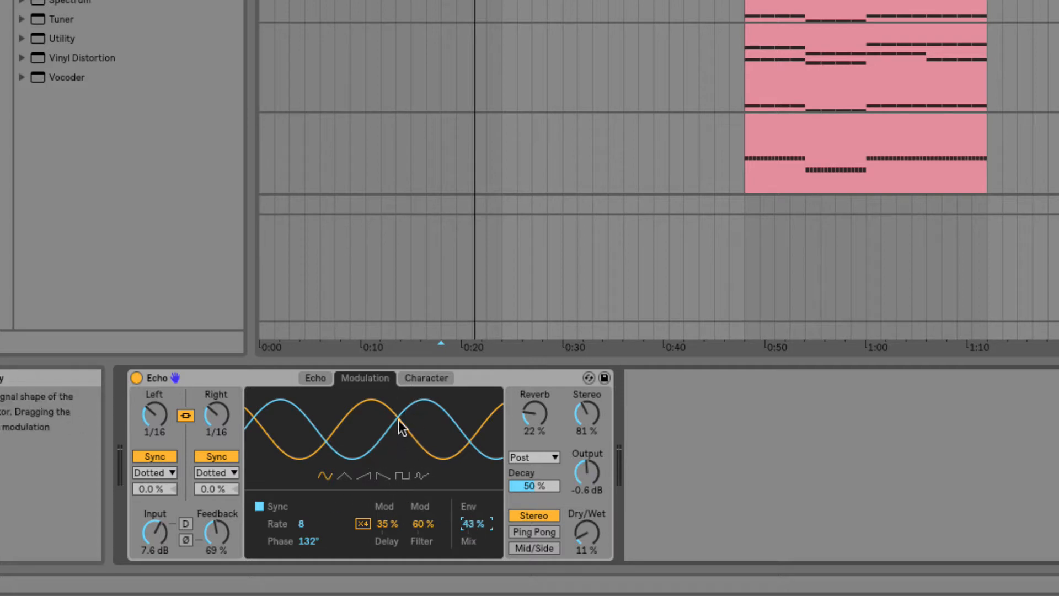
# Step: On the Character page, enable Gate with a threshold of -16 dB and switch Noise off
pyautogui.click(428, 378)
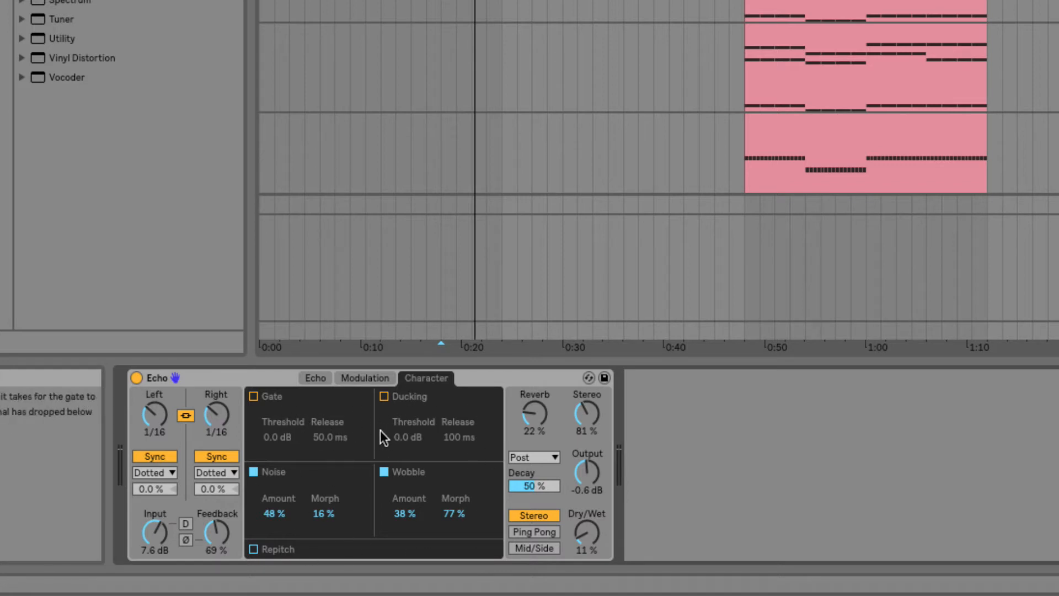
pyautogui.click(255, 397)
pyautogui.click(255, 471)
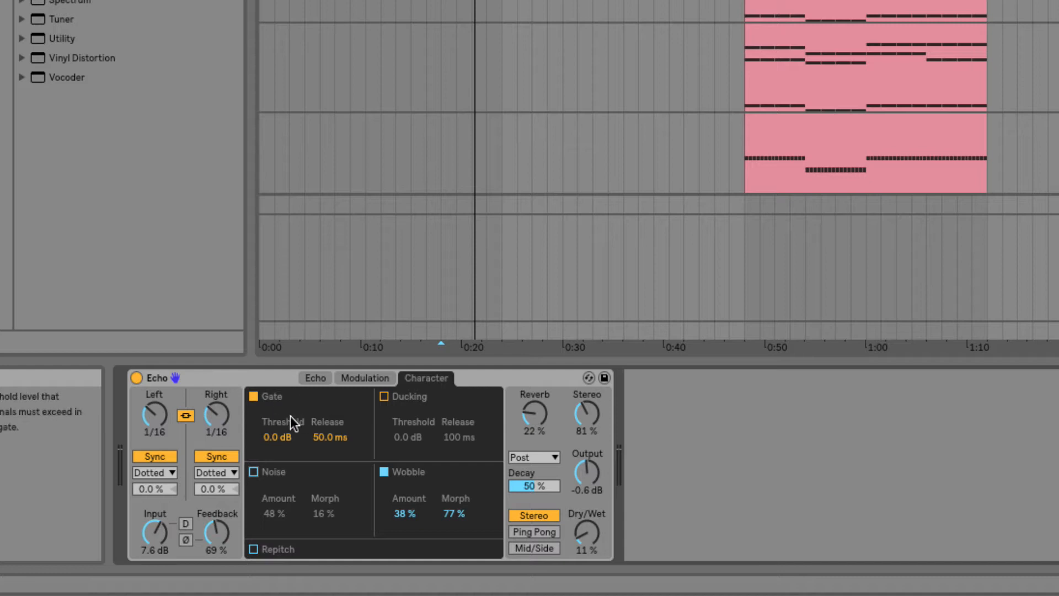
pyautogui.click(274, 442)
pyautogui.moveTo(275, 442); pyautogui.dragTo(274, 494)
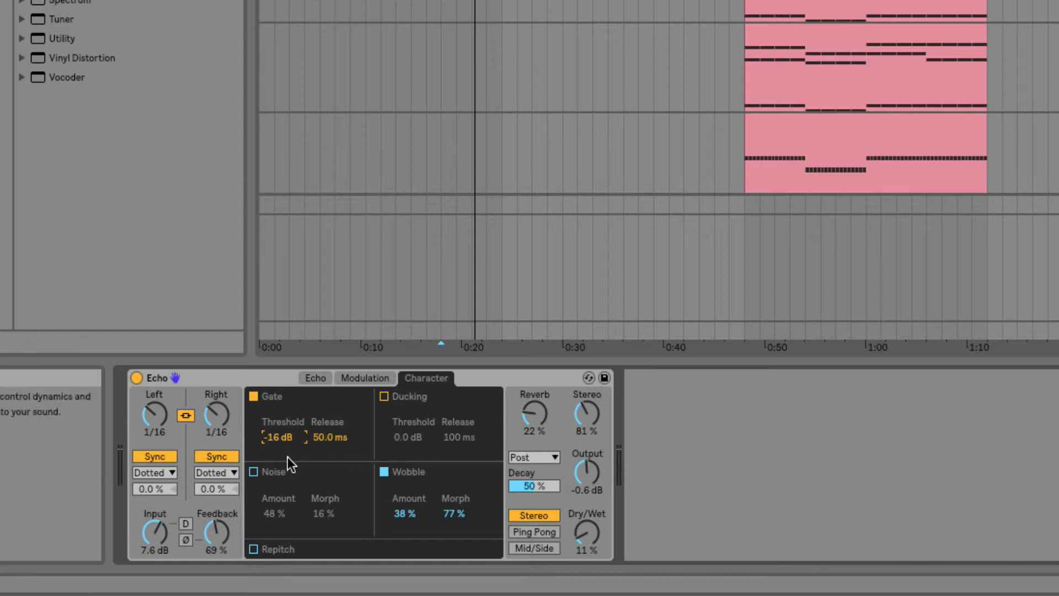
# Step: Enable Ducking and set its threshold to -24 dB
pyautogui.click(385, 396)
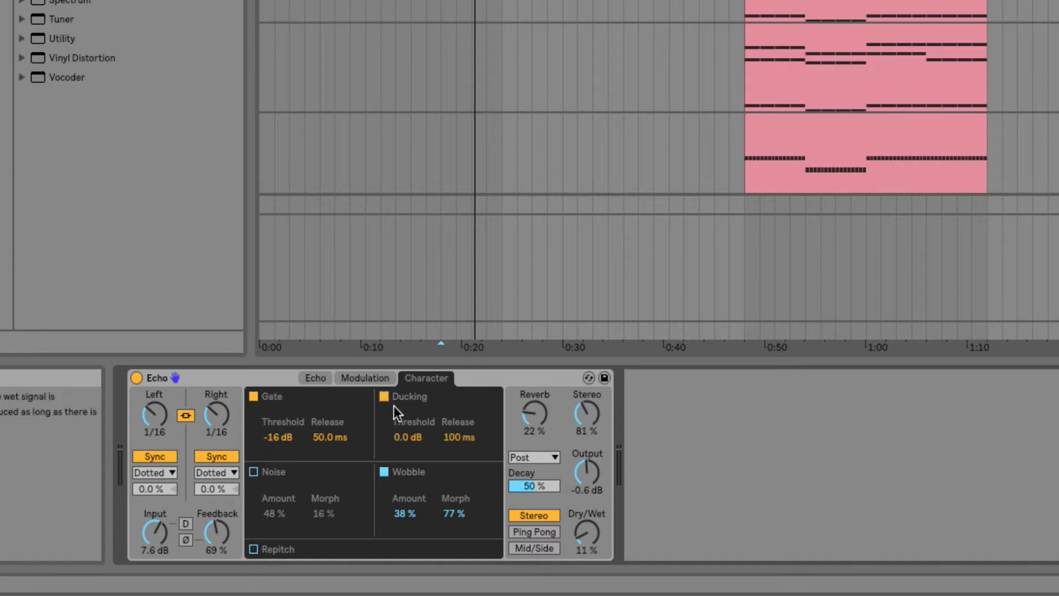
pyautogui.click(396, 435)
pyautogui.moveTo(396, 435); pyautogui.dragTo(395, 461)
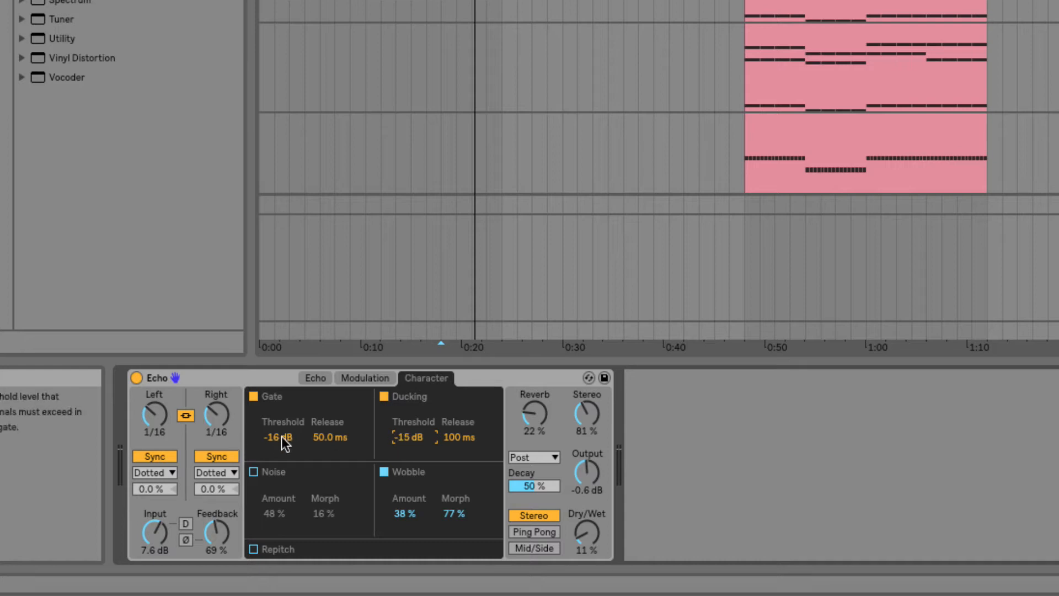
pyautogui.moveTo(403, 439); pyautogui.dragTo(402, 455)
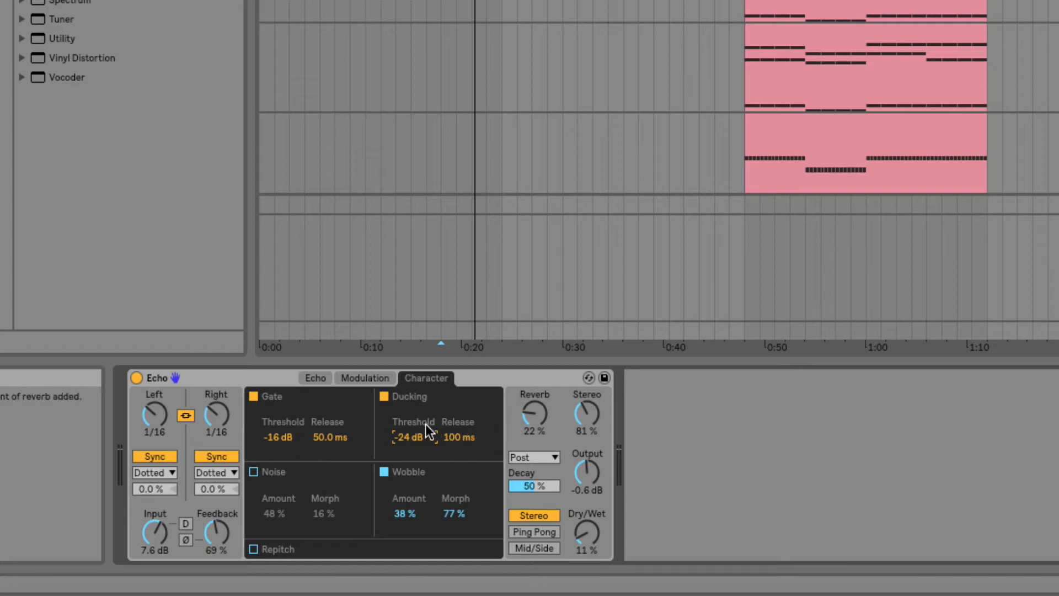
# Step: Switch Gate and Ducking off and turn Noise back on
pyautogui.click(384, 396)
pyautogui.click(384, 396)
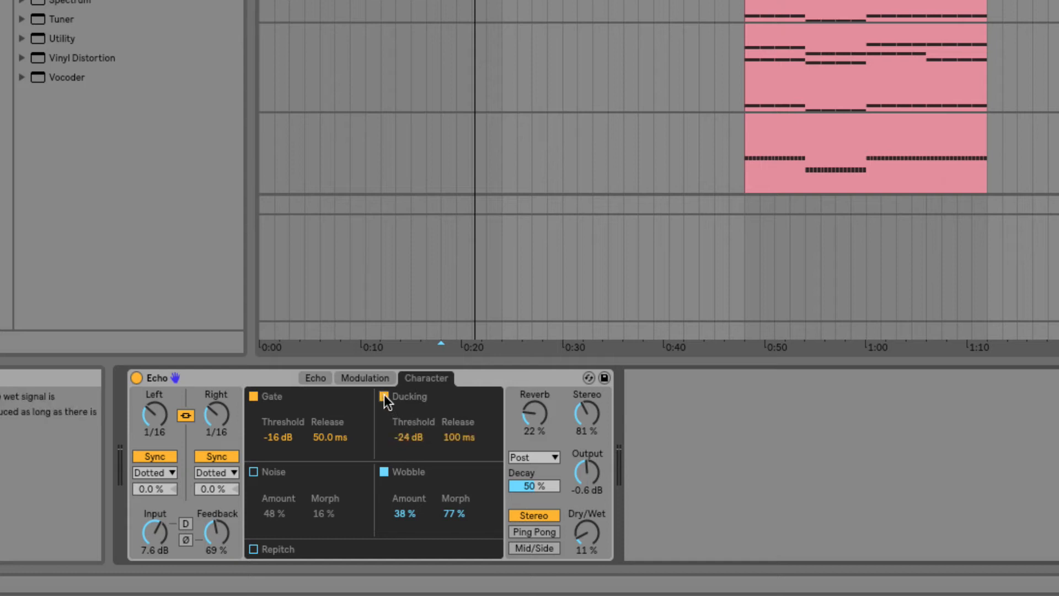
pyautogui.click(253, 397)
pyautogui.click(384, 396)
pyautogui.click(254, 472)
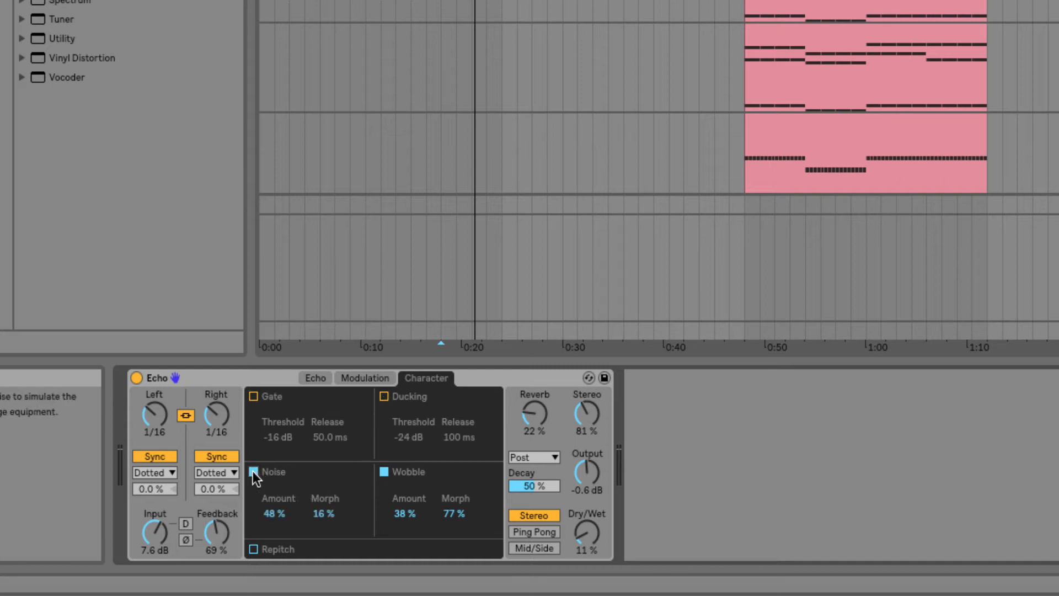
# Step: Set the Noise amount to 59 %, switch Wobble off, and set its morph to 98 % and amount to 82 %
pyautogui.click(274, 513)
pyautogui.moveTo(274, 513); pyautogui.dragTo(272, 522)
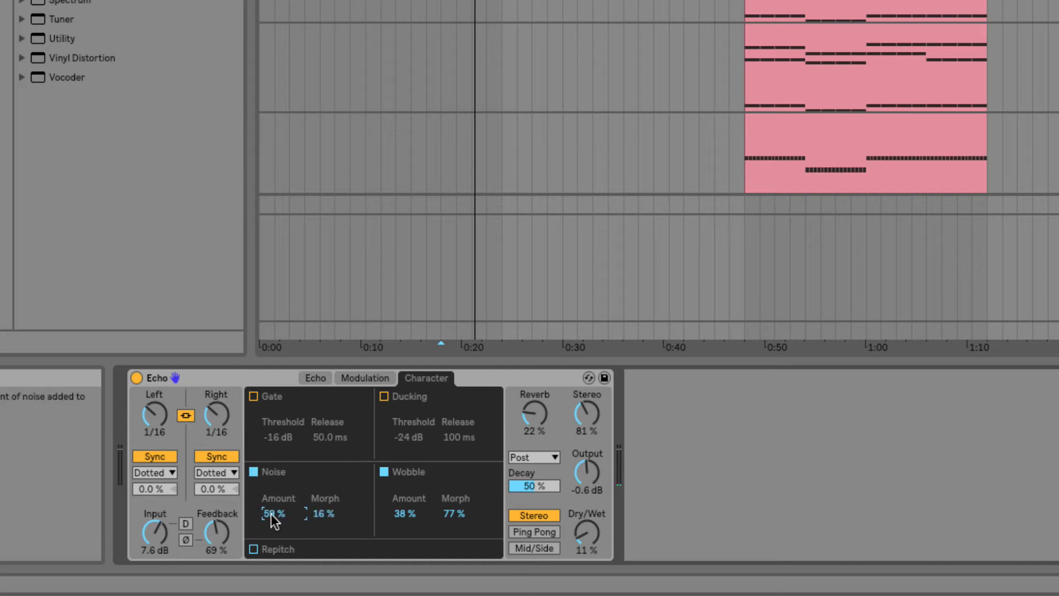
pyautogui.click(383, 473)
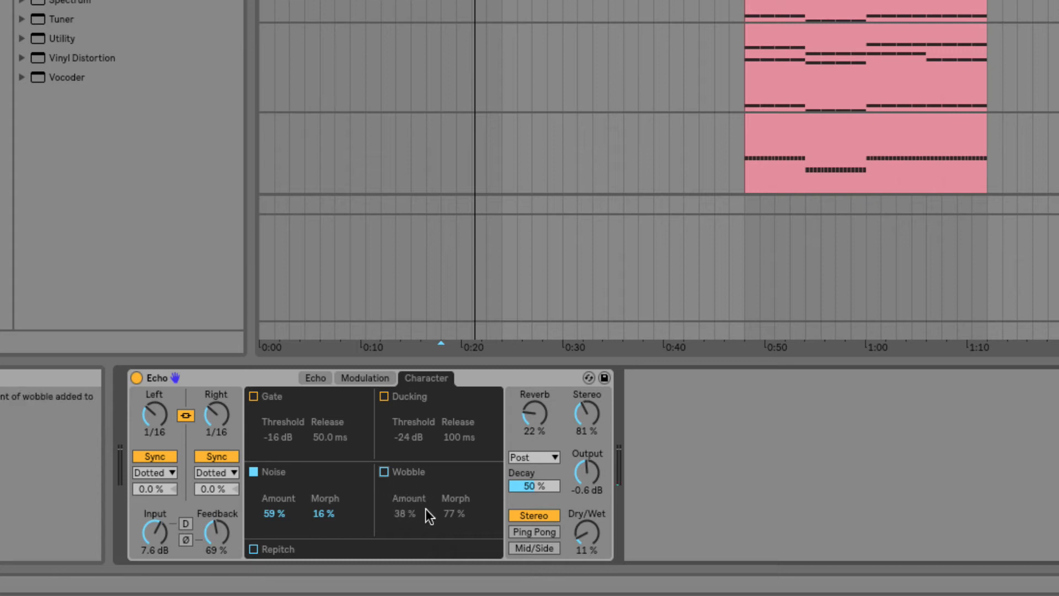
pyautogui.moveTo(428, 513); pyautogui.dragTo(428, 469)
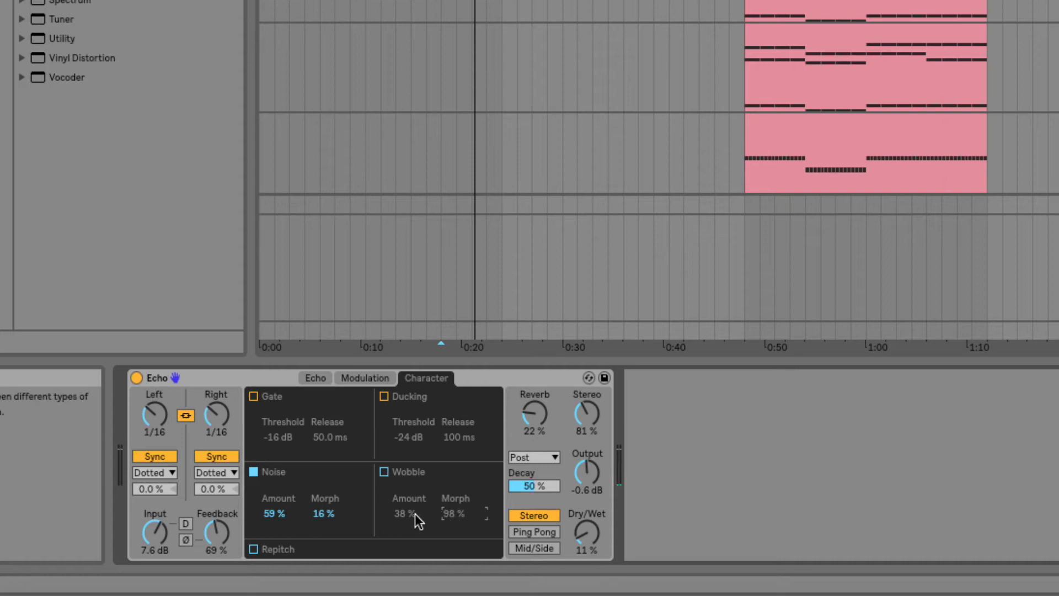
pyautogui.moveTo(402, 518); pyautogui.dragTo(401, 497)
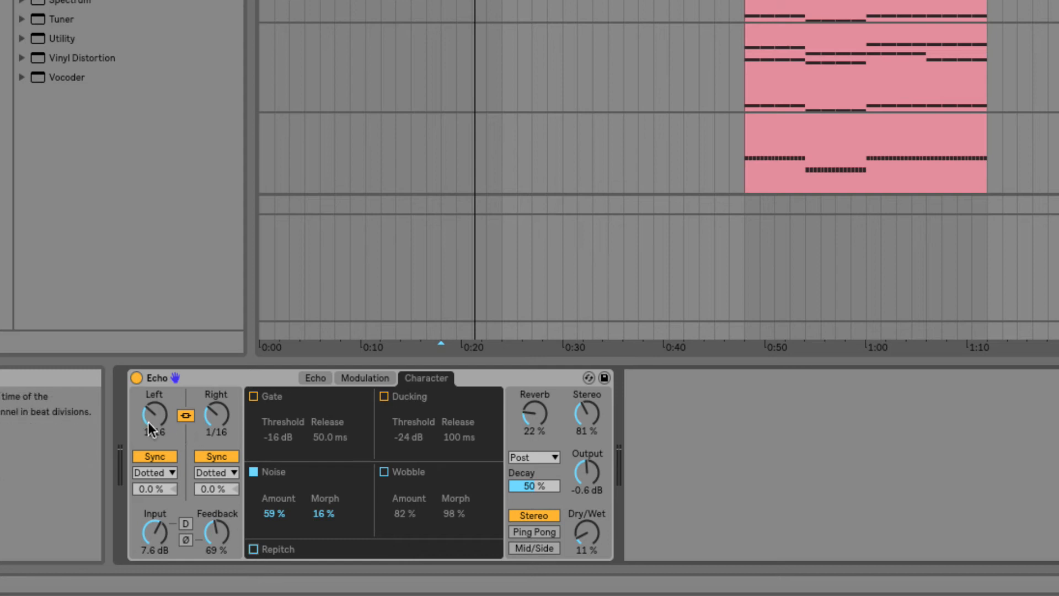
# Step: Set the linked delay time to 1/8 and enable Repitch
pyautogui.moveTo(149, 415)
pyautogui.mouseDown()
pyautogui.moveTo(149, 406)
pyautogui.moveTo(149, 428)
pyautogui.moveTo(148, 408)
pyautogui.mouseUp()
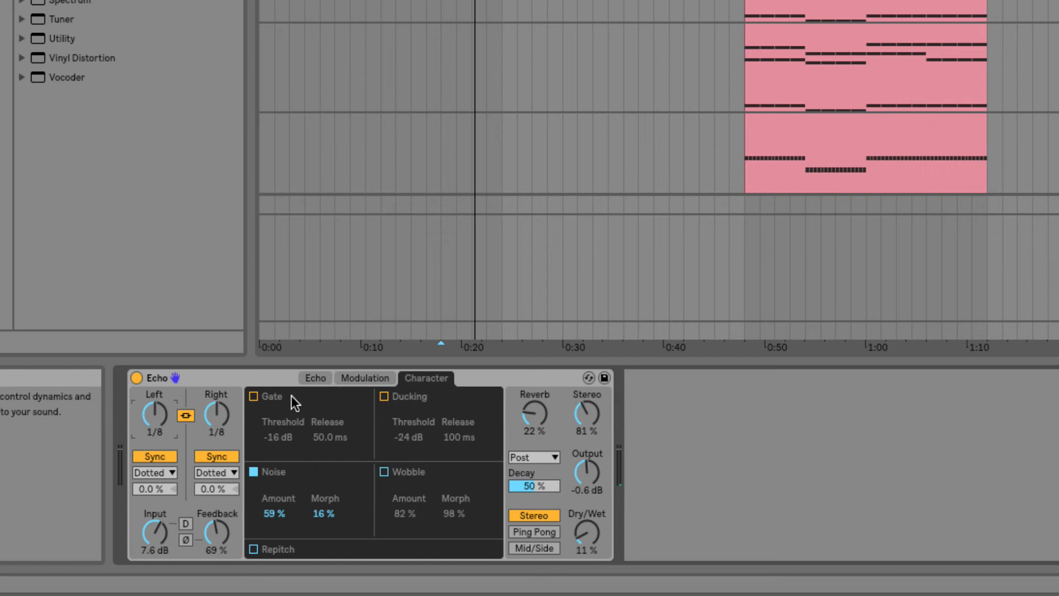
pyautogui.click(253, 549)
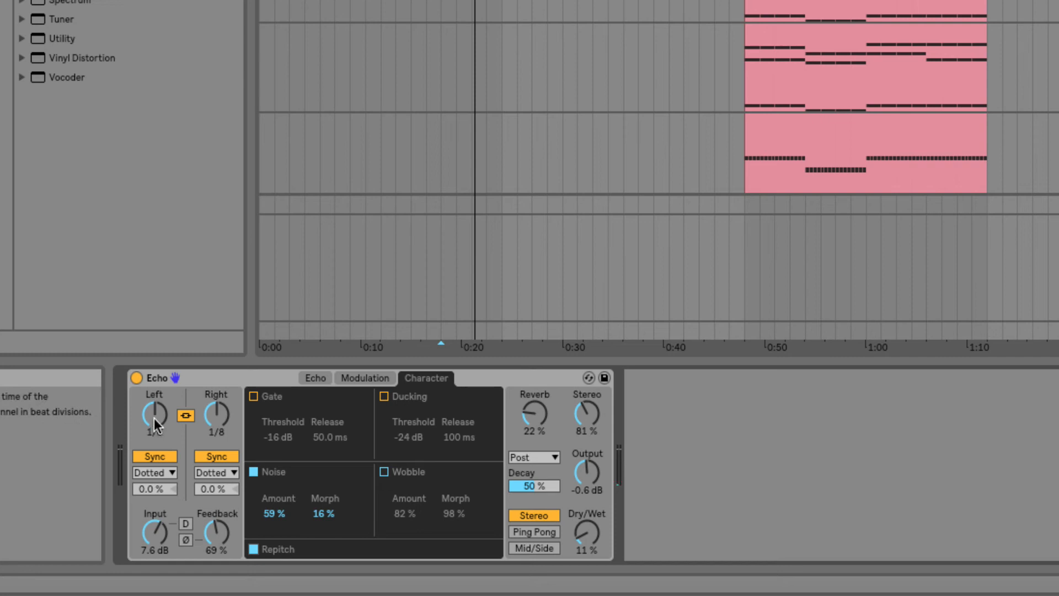
# Step: Start playback and change the delay time to 1/4
pyautogui.press('space')
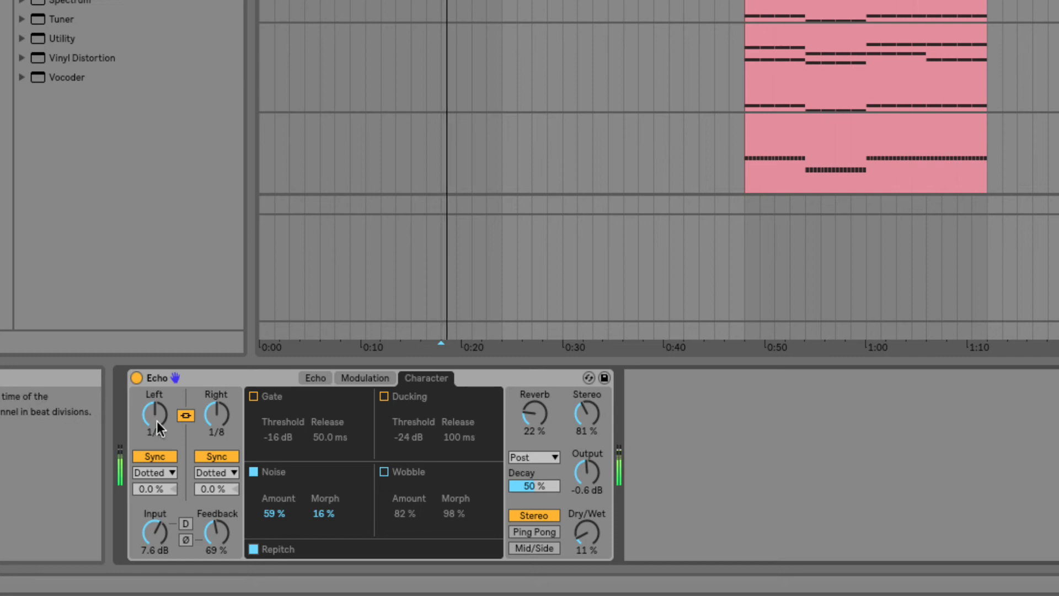
pyautogui.click(155, 415)
pyautogui.moveTo(155, 415)
pyautogui.mouseDown()
pyautogui.moveTo(155, 381)
pyautogui.moveTo(155, 448)
pyautogui.moveTo(155, 420)
pyautogui.mouseUp()
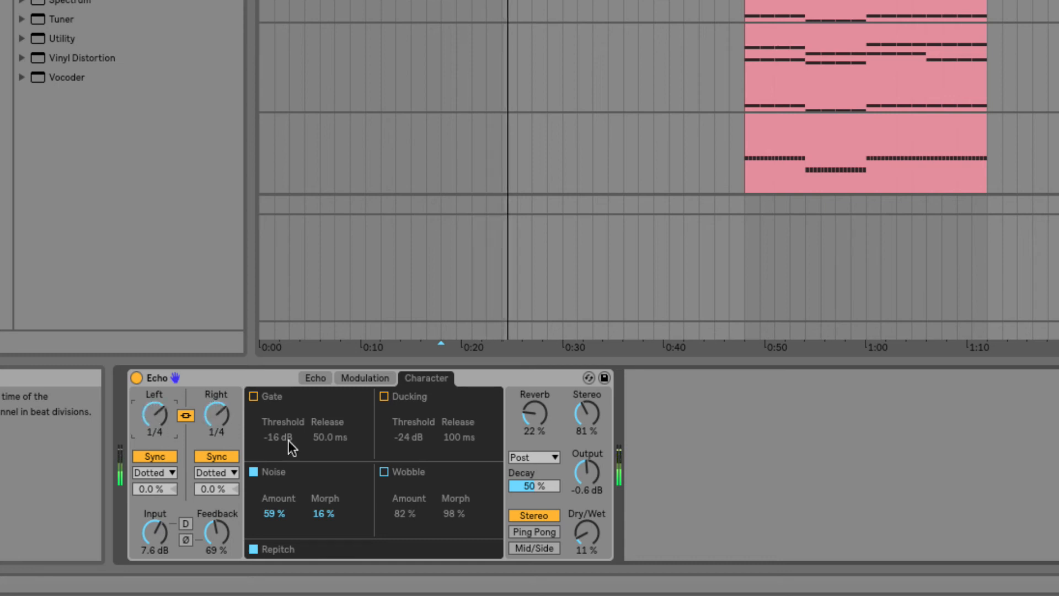
# Step: Raise Dry/Wet to 72 % and change the delay time to 1/2
pyautogui.moveTo(566, 536); pyautogui.dragTo(594, 525)
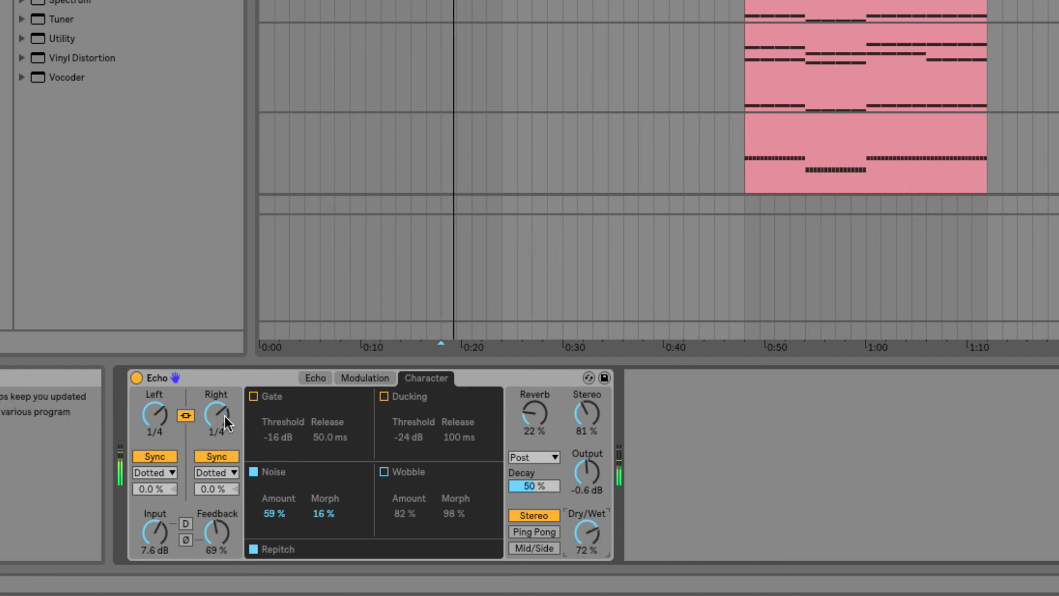
pyautogui.click(144, 419)
pyautogui.moveTo(144, 418)
pyautogui.mouseDown()
pyautogui.moveTo(144, 438)
pyautogui.moveTo(154, 416)
pyautogui.mouseUp()
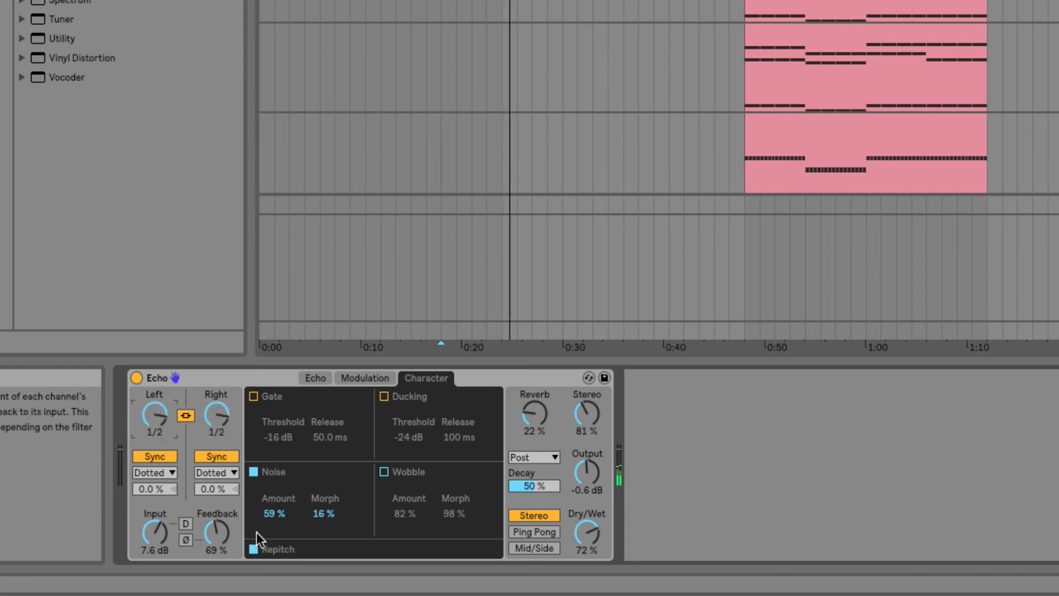
# Step: Turn Repitch off and set the delay time to 1/32
pyautogui.click(253, 549)
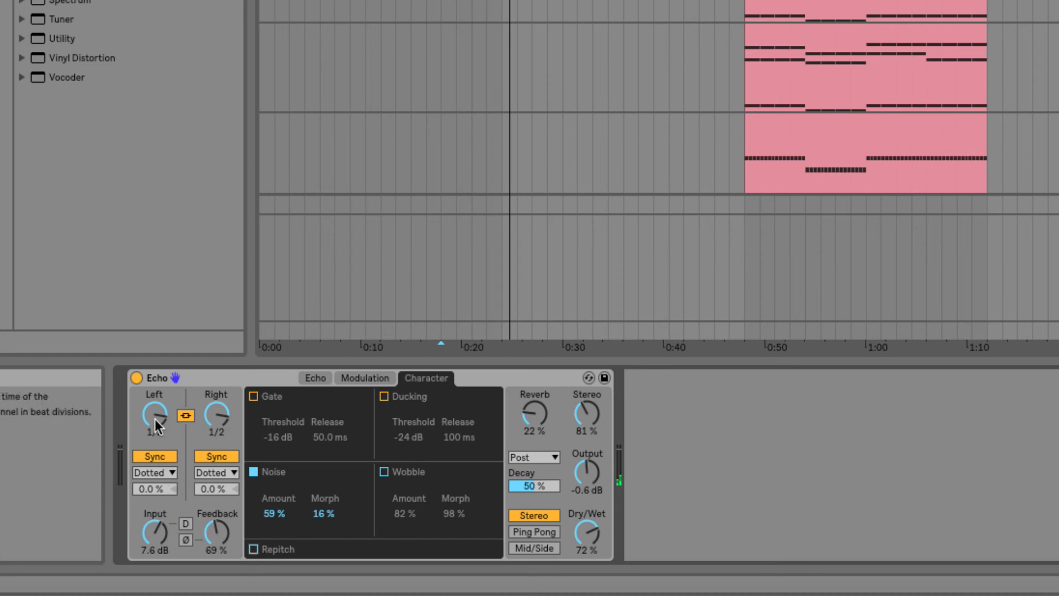
pyautogui.moveTo(155, 419); pyautogui.dragTo(155, 428)
pyautogui.moveTo(154, 420)
pyautogui.mouseDown()
pyautogui.moveTo(155, 430)
pyautogui.moveTo(154, 407)
pyautogui.mouseUp()
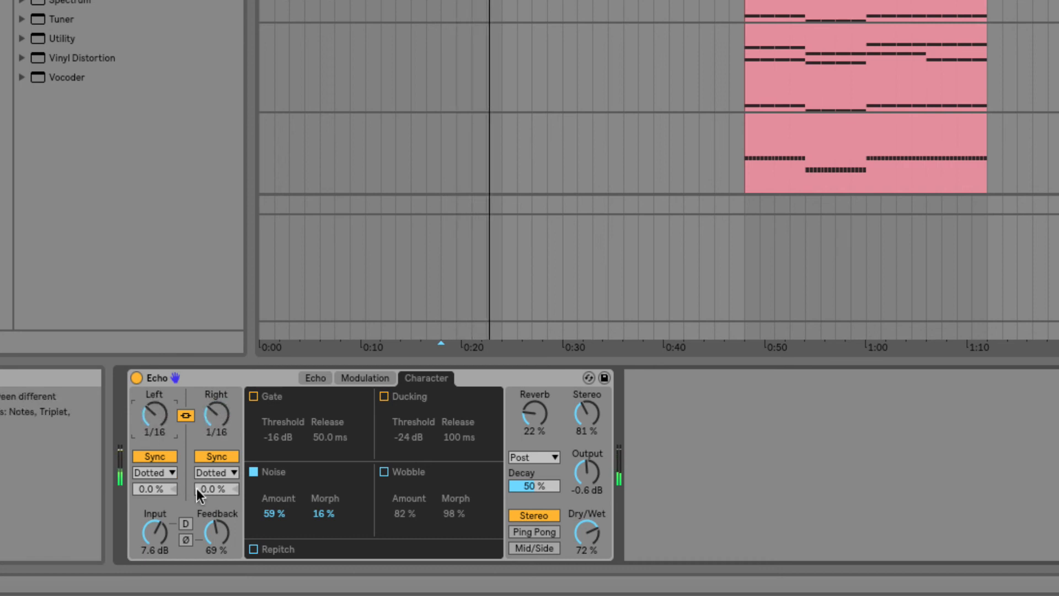
pyautogui.moveTo(154, 417)
pyautogui.mouseDown()
pyautogui.moveTo(154, 407)
pyautogui.moveTo(153, 423)
pyautogui.mouseUp()
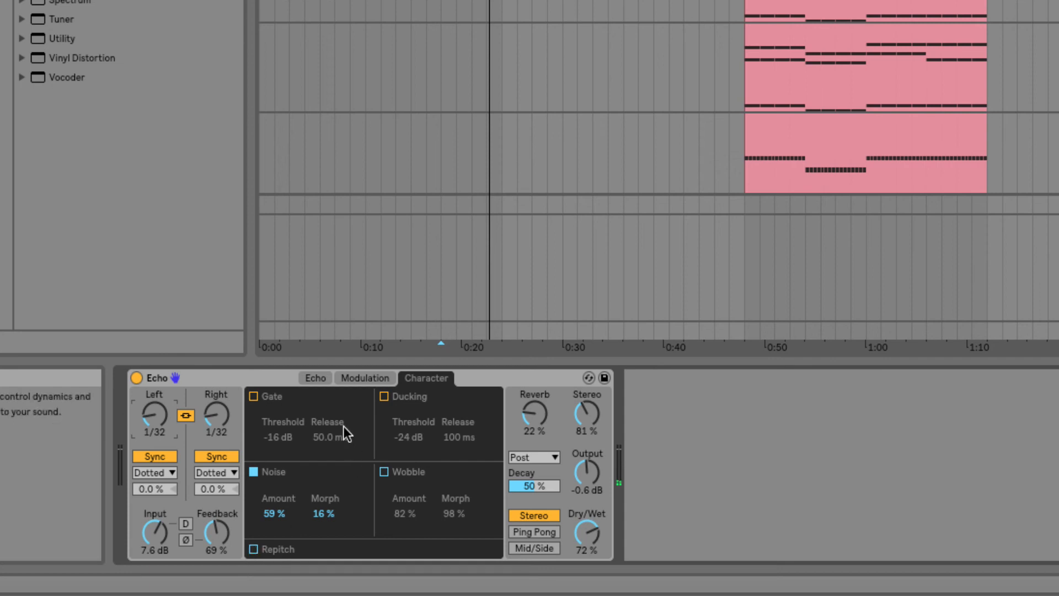
pyautogui.click(526, 383)
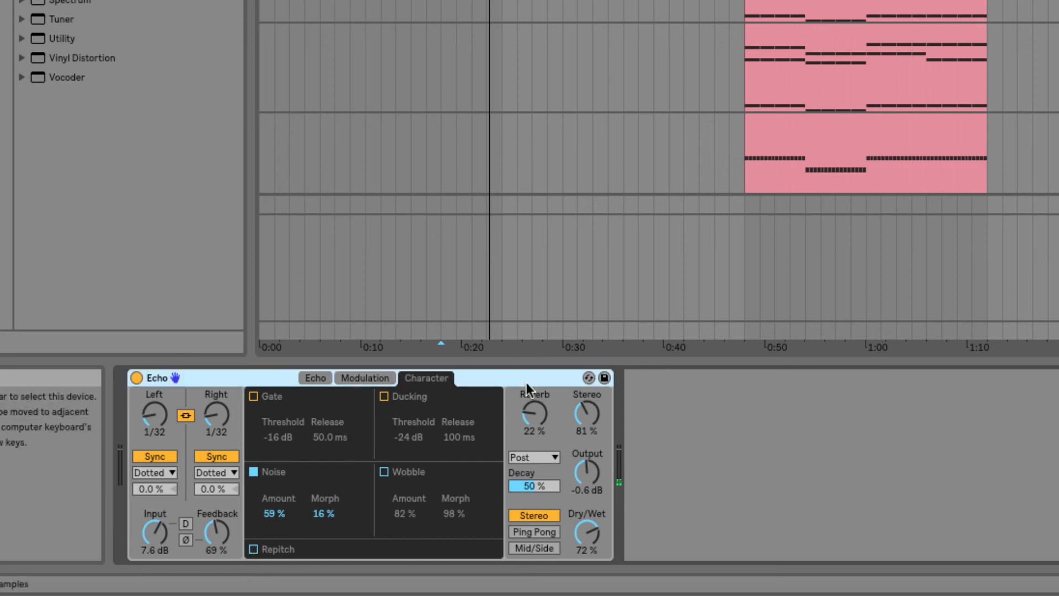